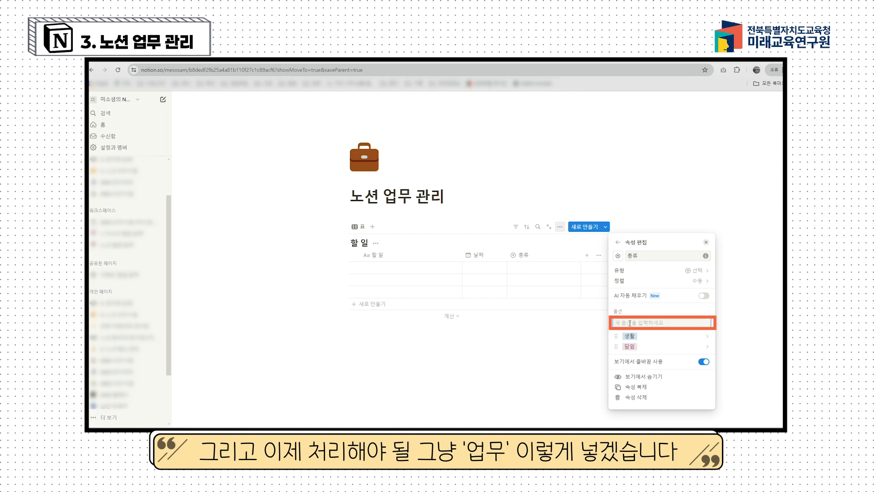
Add the options 업무 and 연수 to the 종류 select property.
text(업ㅁ)
key(Return)
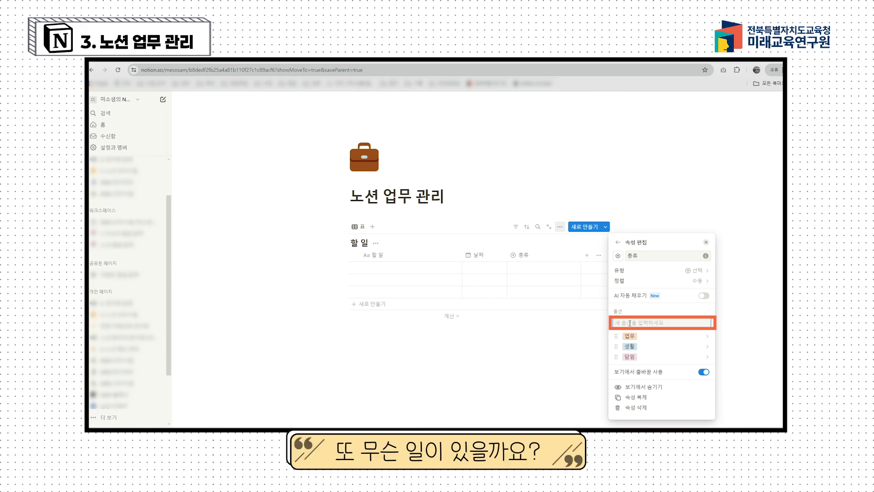
text(연)
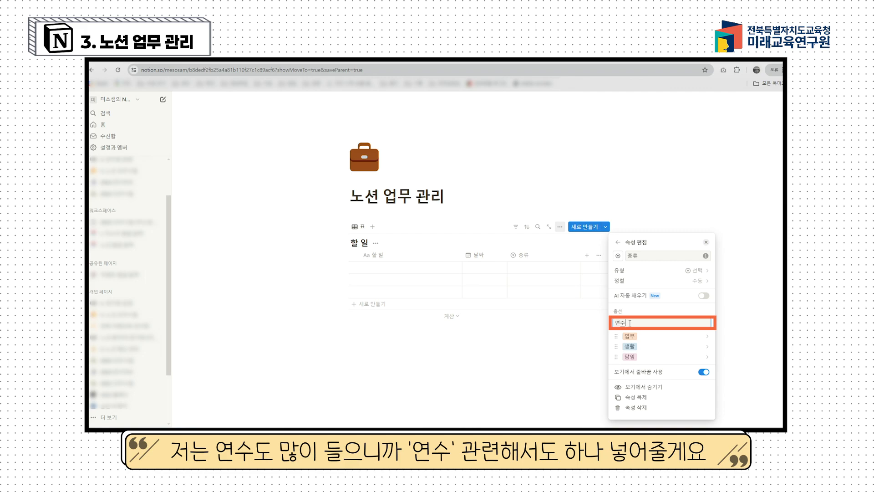
text(수)
key(Return)
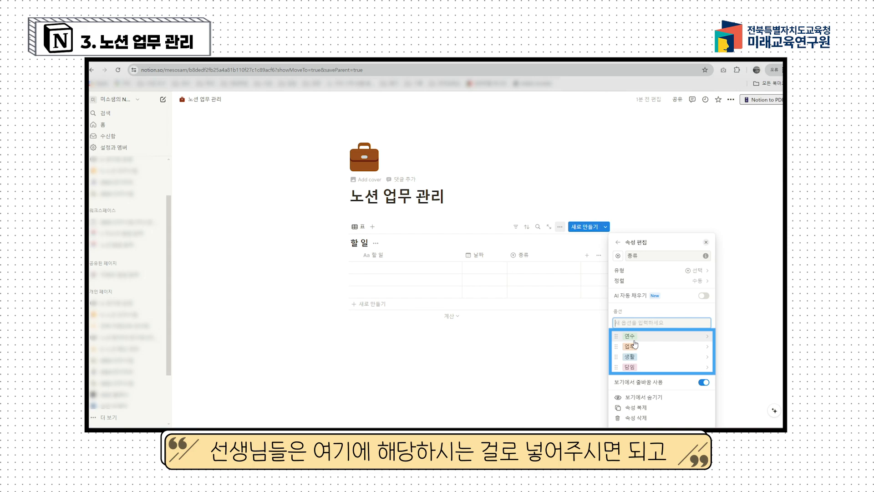
Look at the colour choices for the 연수 option and close the property settings.
click(707, 338)
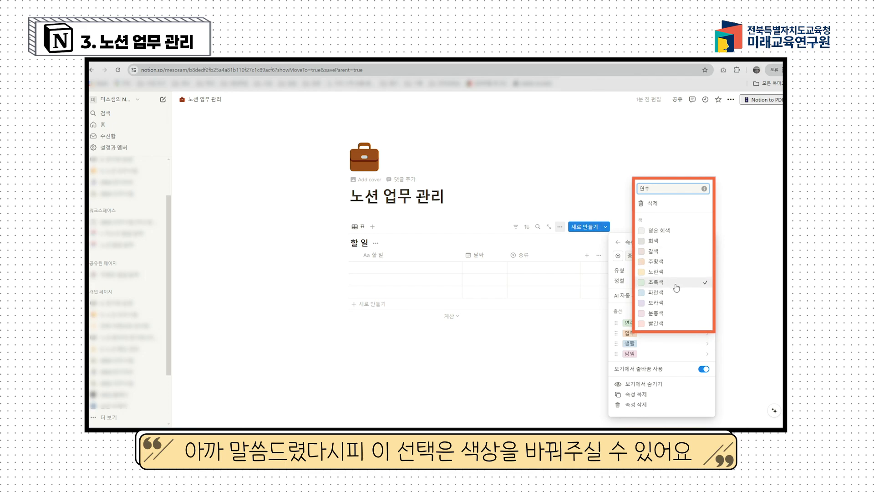
click(622, 313)
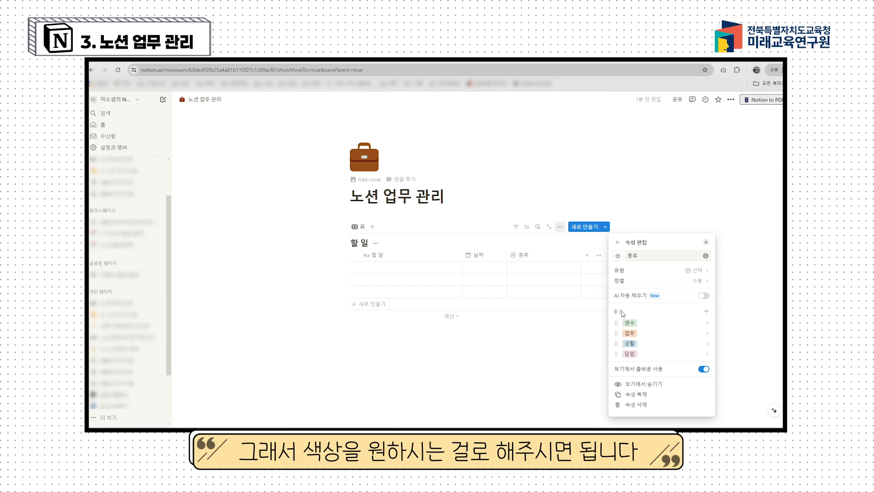
click(550, 356)
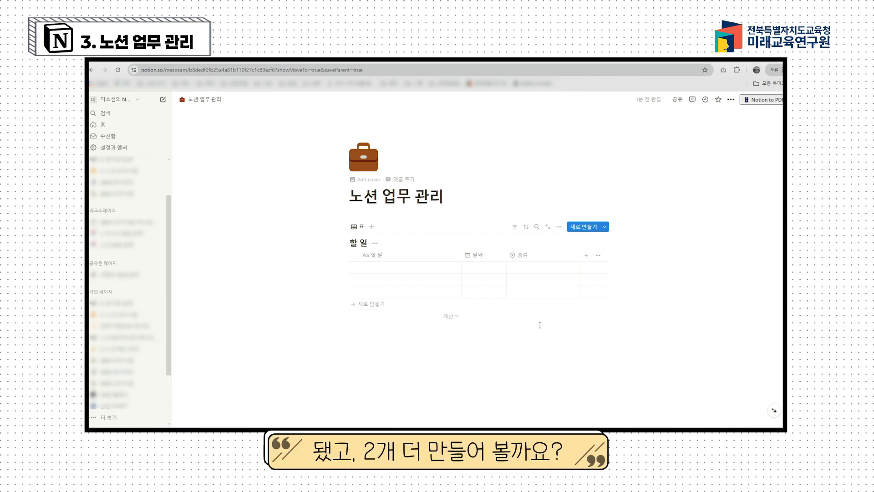
Add a checkbox property named 완료 to the 할 일 database and narrow its column.
click(577, 255)
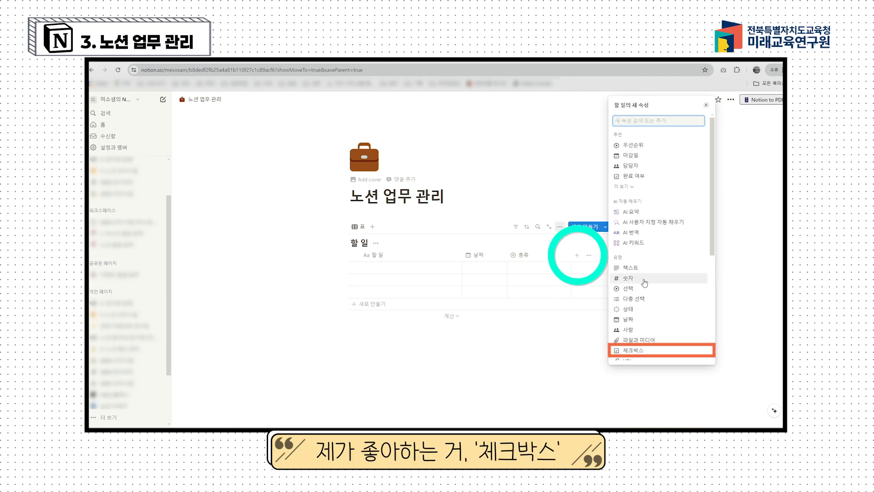
click(634, 350)
text(완료)
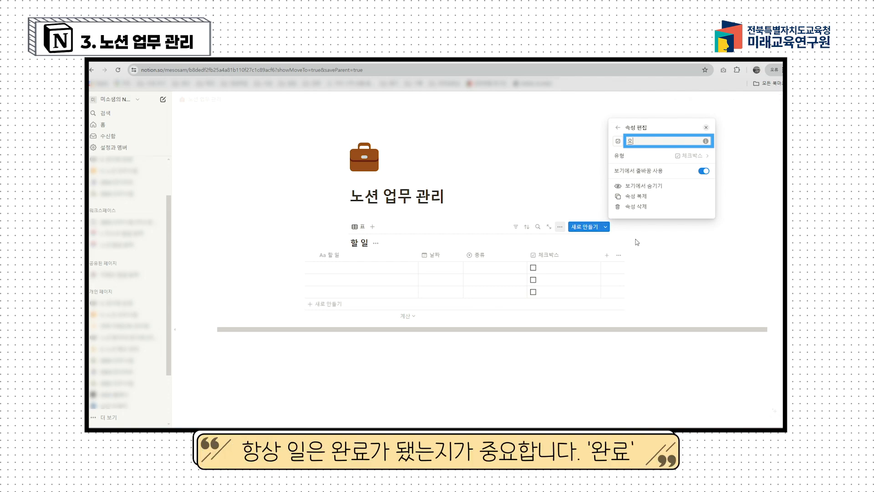
click(557, 326)
drag(600, 257, 562, 260)
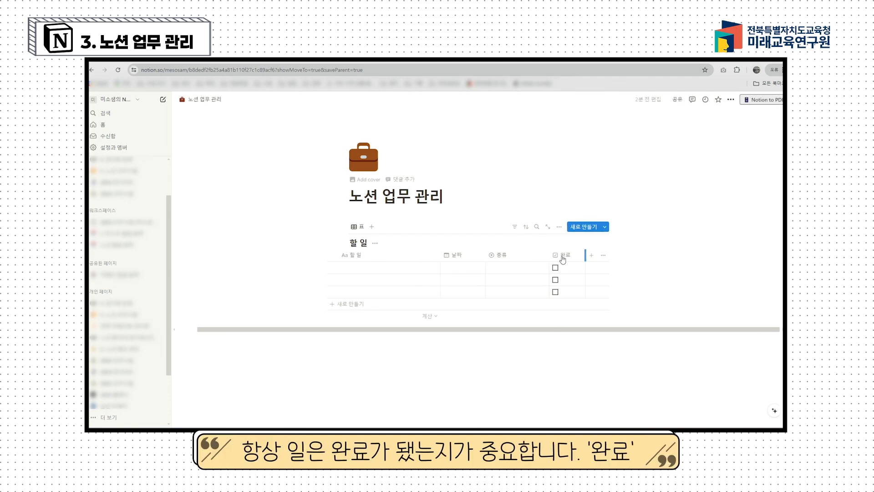
Add a text property named 설명 to the 할 일 database.
click(592, 256)
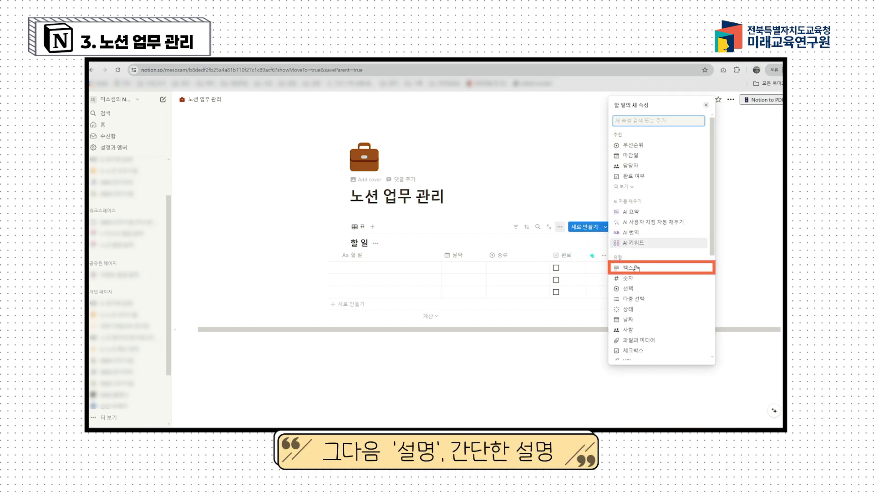
click(633, 266)
text(설명)
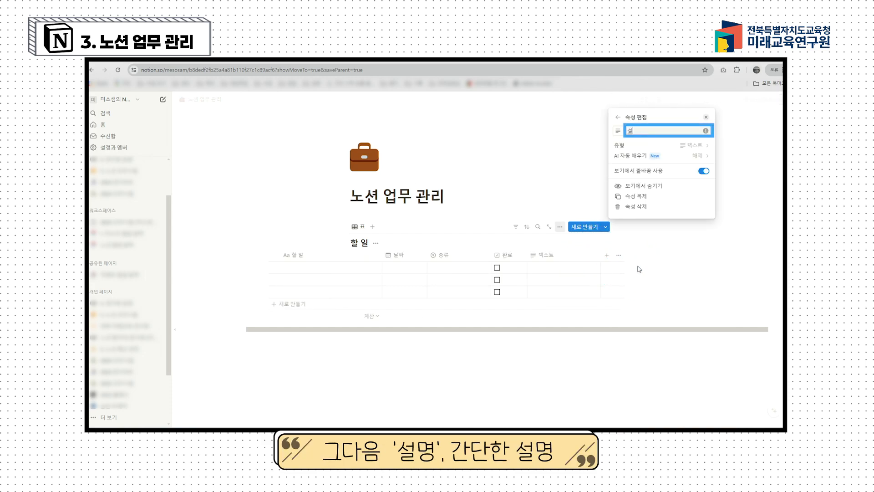
click(614, 326)
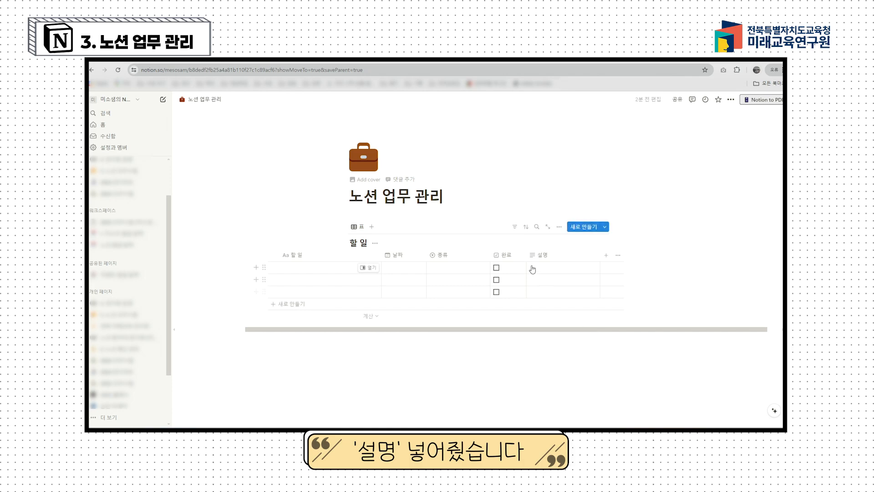
Move the 완료 column in front of 할 일 and narrow the 완료, 할 일 and 종류 columns.
drag(527, 256, 295, 255)
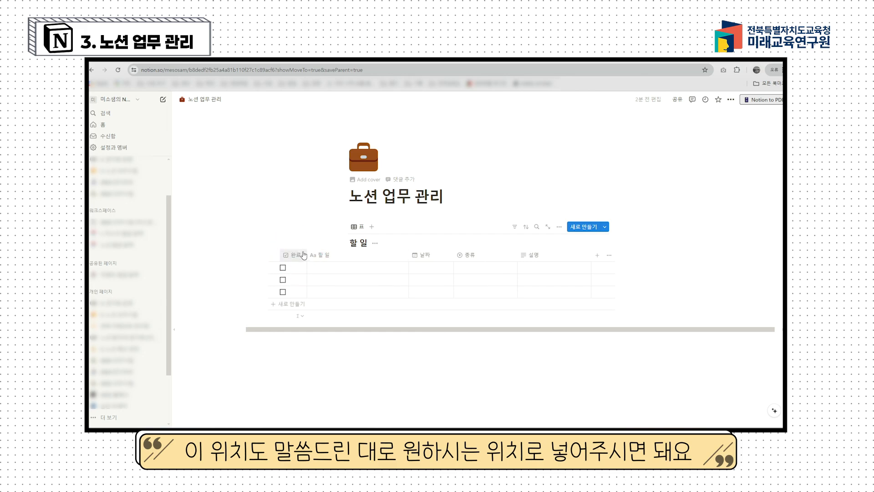
drag(307, 255, 303, 255)
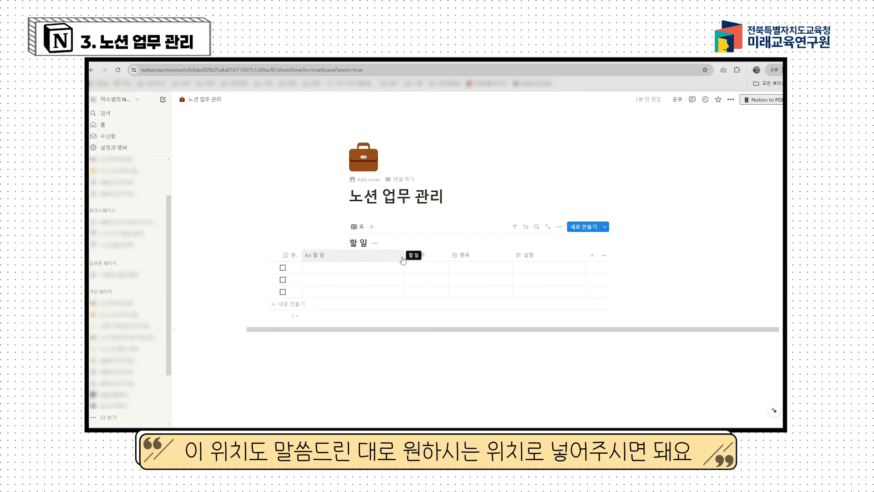
drag(402, 255, 391, 261)
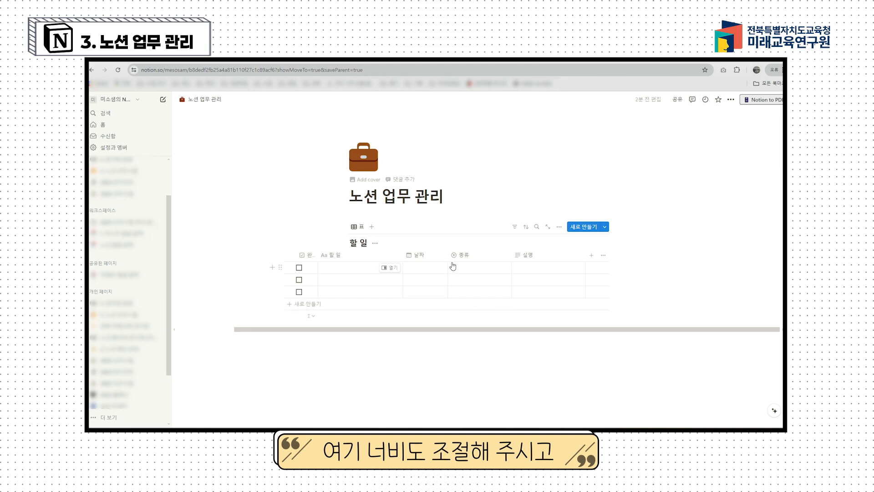
drag(511, 255, 481, 261)
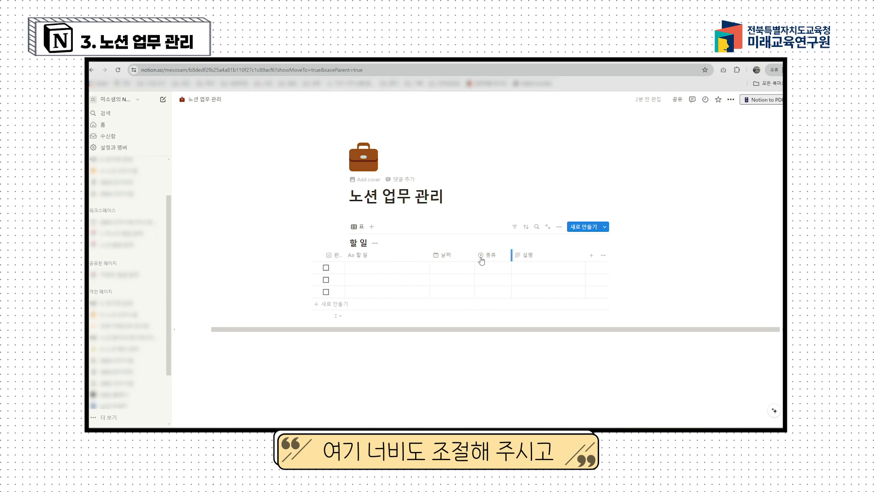
click(437, 363)
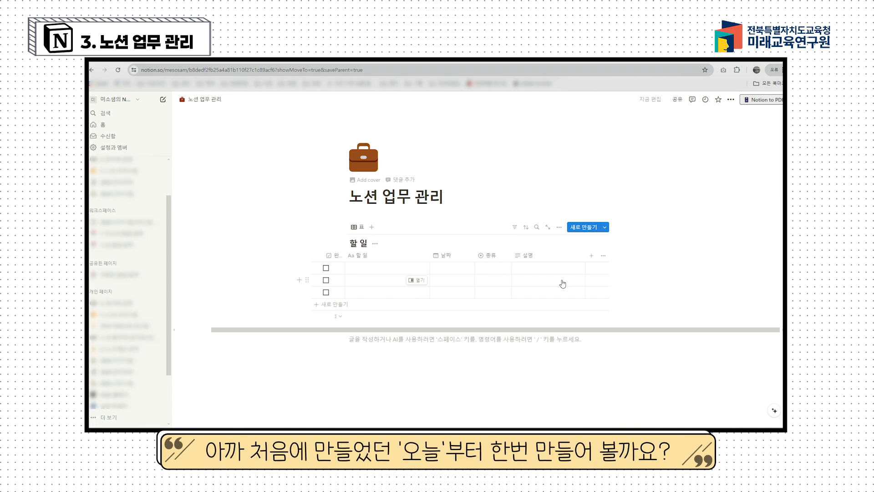
Add a list (리스트) view to the database with the database title and page icons hidden.
click(372, 227)
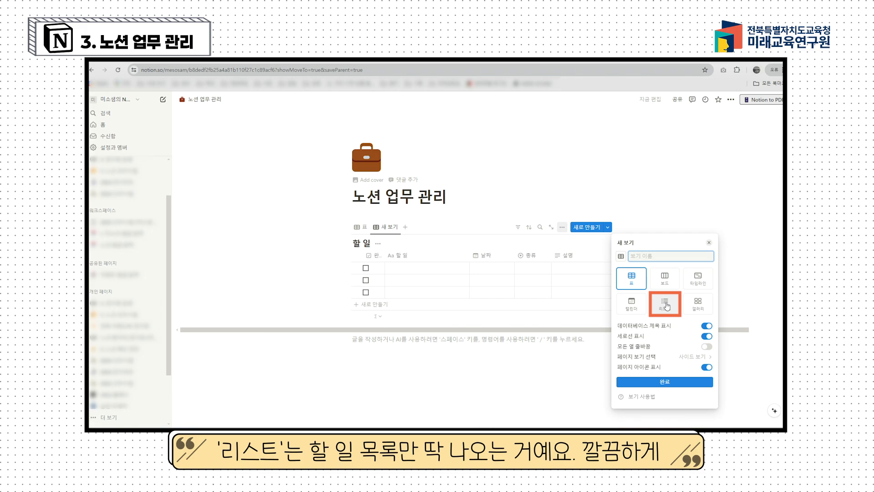
click(666, 304)
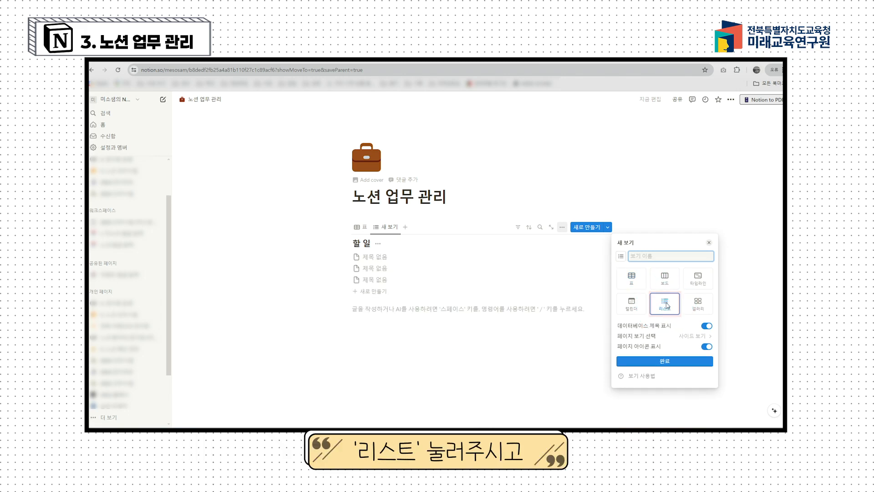
click(708, 327)
click(708, 327)
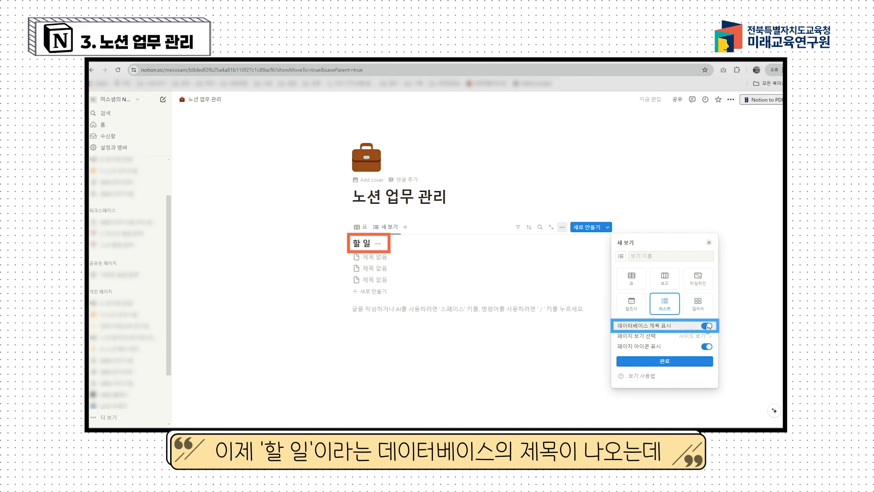
click(708, 327)
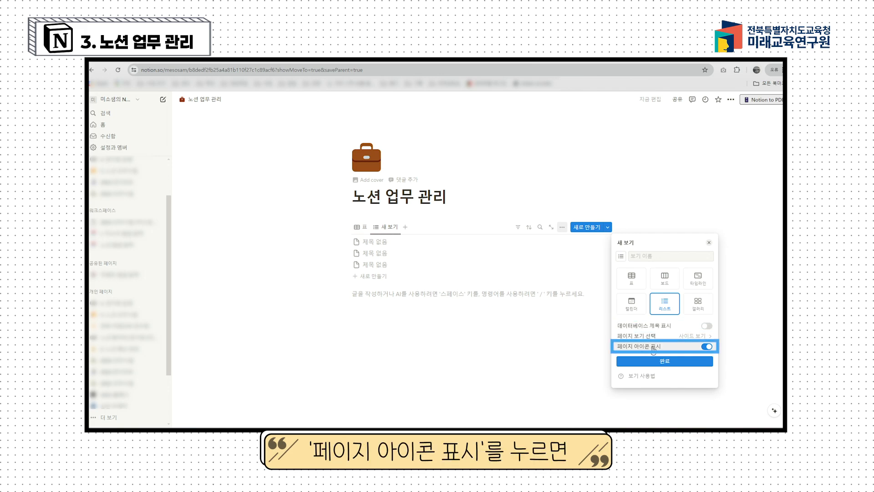
click(707, 347)
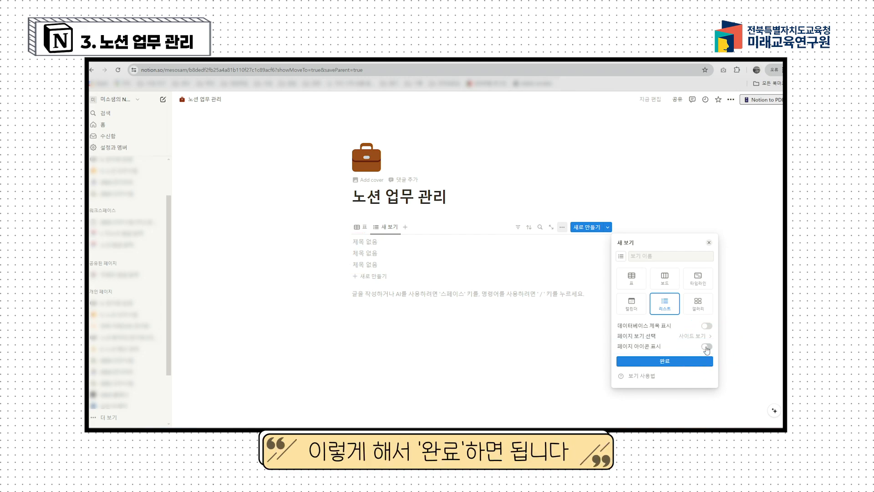
click(665, 360)
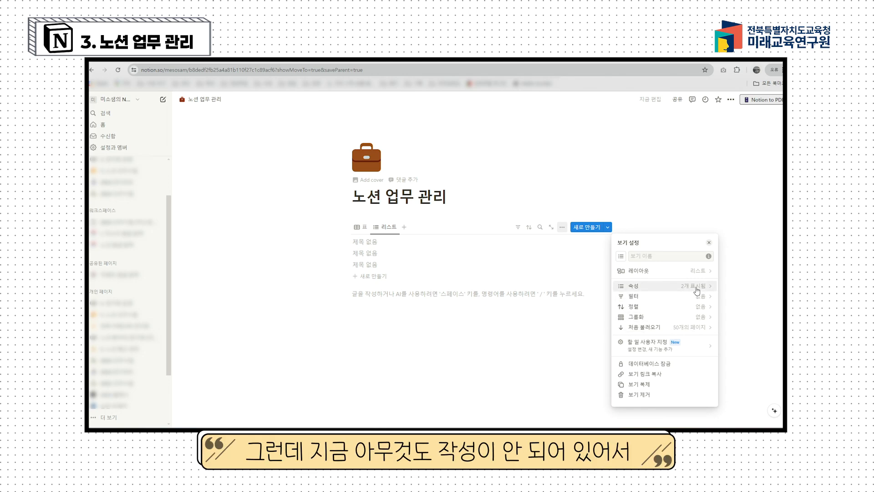
click(496, 368)
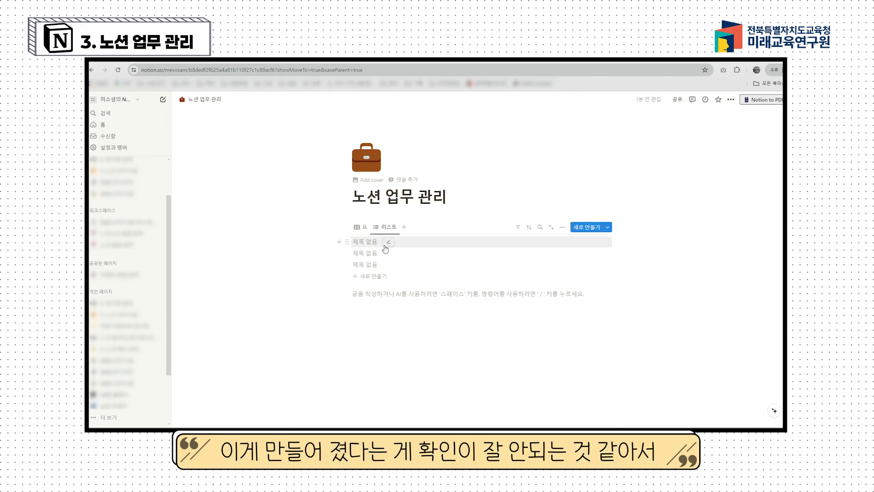
In the table view's first row, enter the task 출결 서류 제출 with date June 18, 2024 and category 담임.
click(360, 229)
click(394, 268)
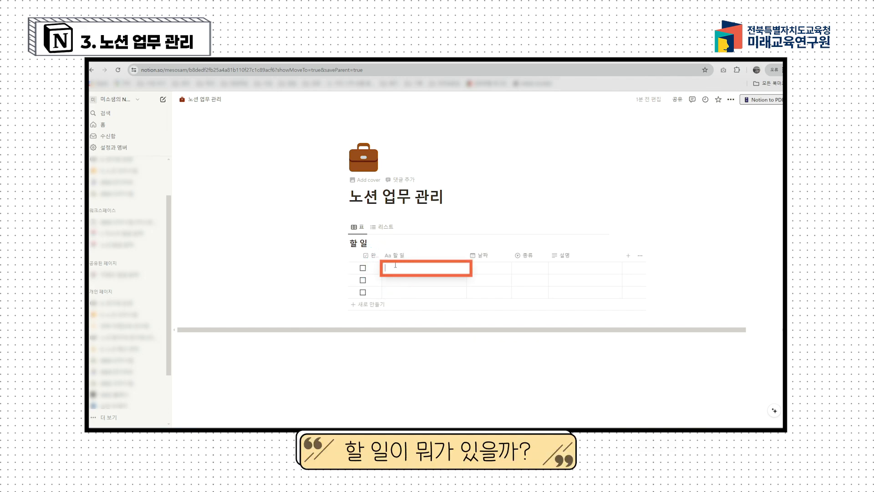
text(출결 서류 제출)
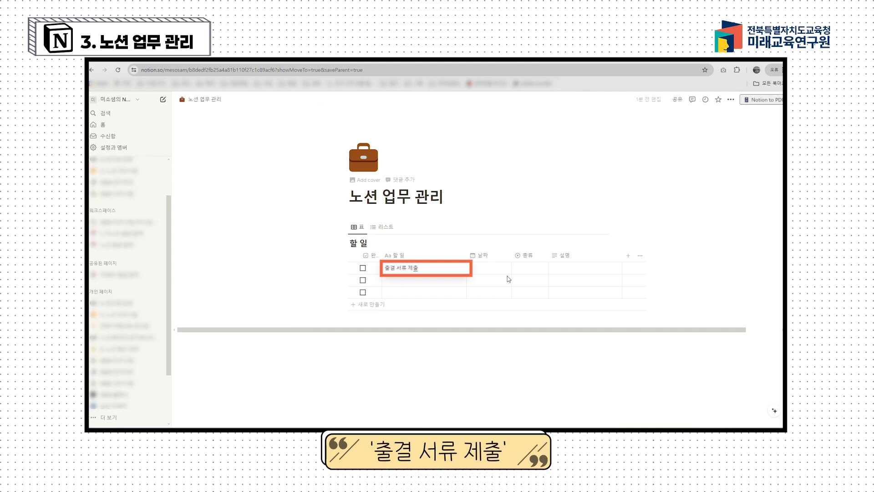
click(493, 274)
click(493, 271)
click(504, 303)
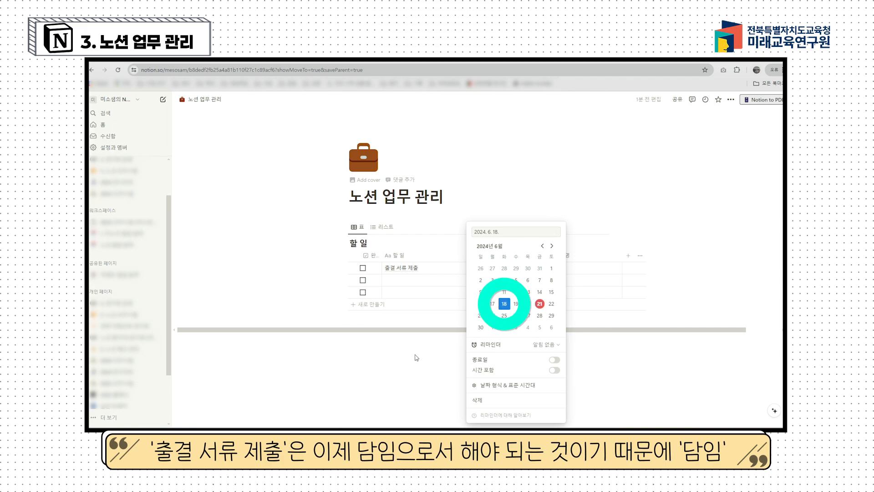
click(527, 270)
click(533, 322)
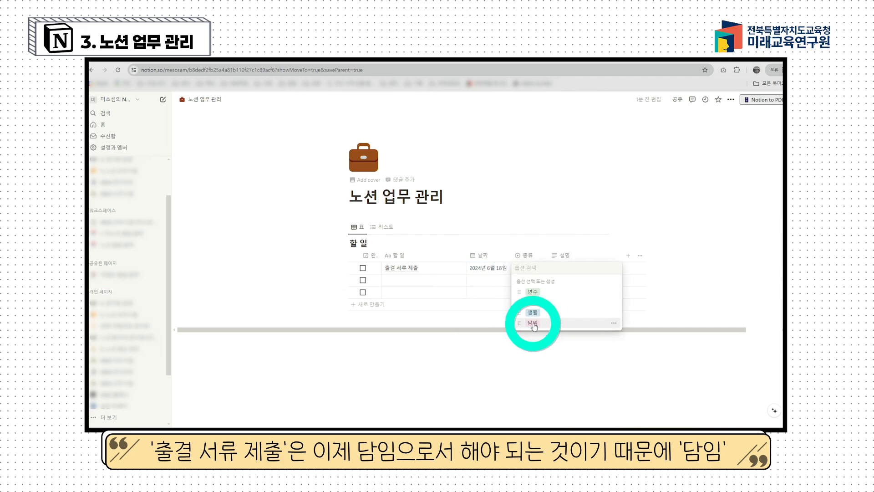
Fill the second row with the task 연수 듣기 3개, date June 19, 2024 and category 연수.
click(406, 279)
text(이연수)
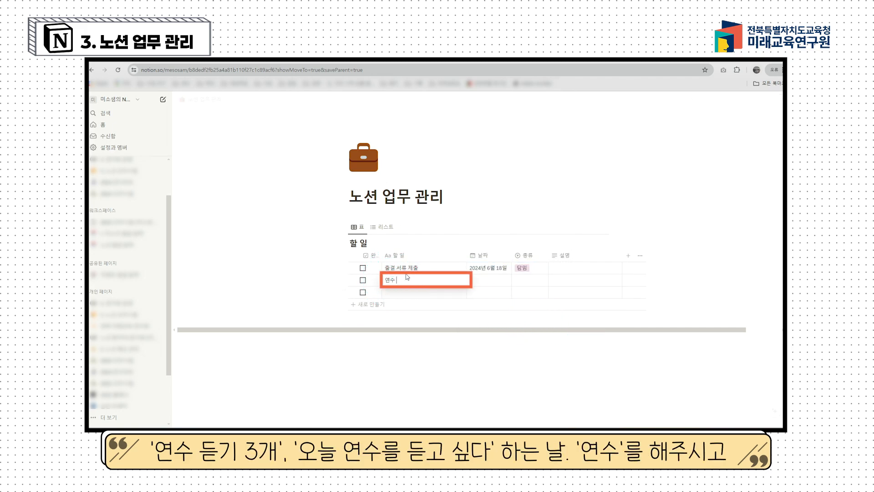
text( 듣기 3개)
click(486, 282)
click(516, 304)
click(526, 285)
click(532, 304)
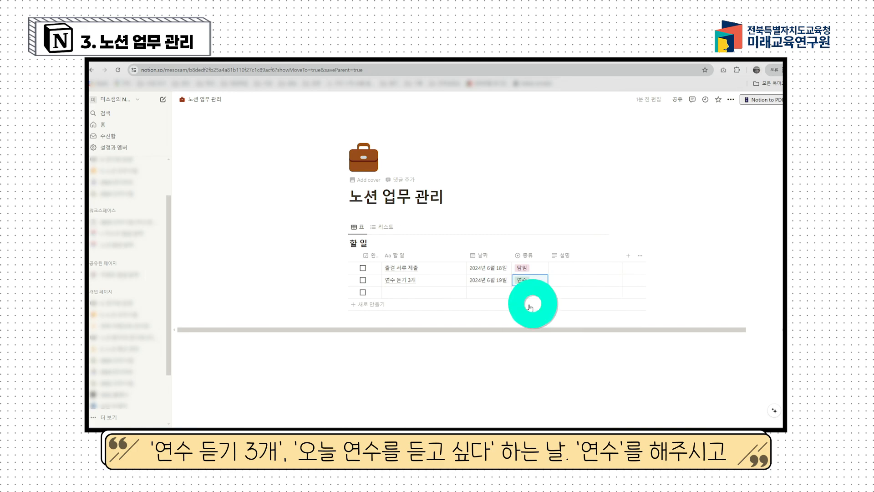
Enter the task 업무 관련 품의하기 in the third row with date June 20, 2024.
click(398, 295)
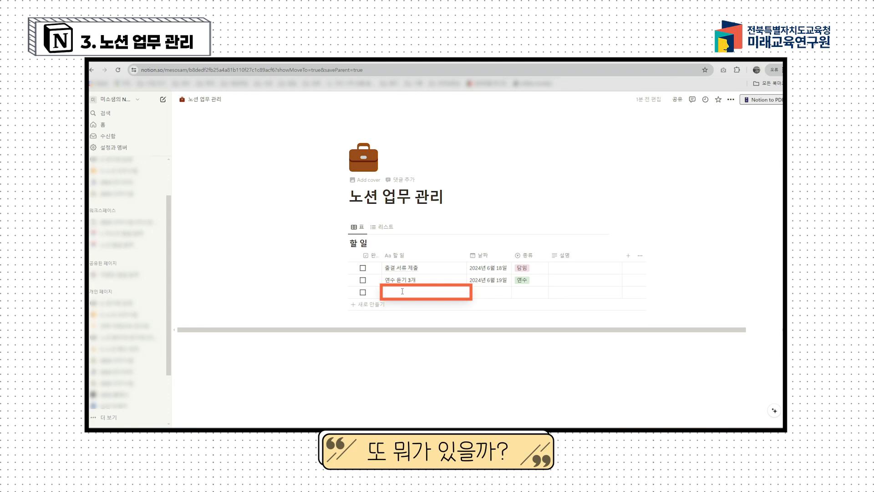
text(어비)
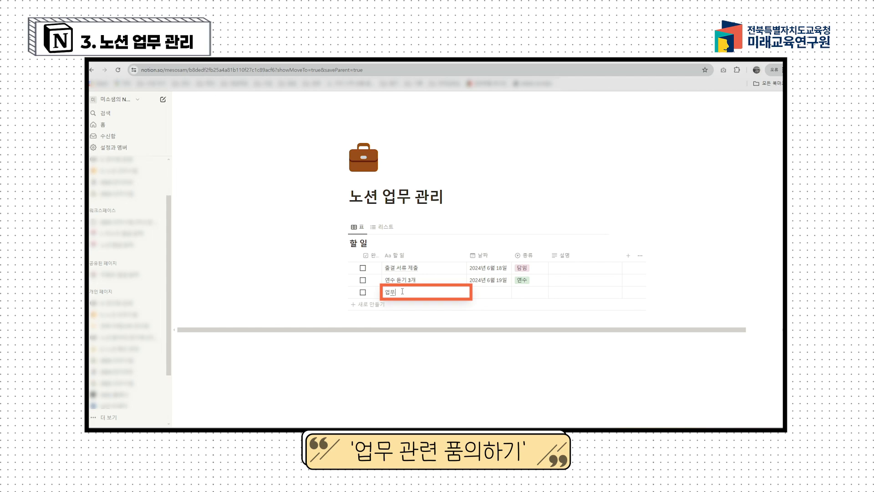
text( 관련 품의하기)
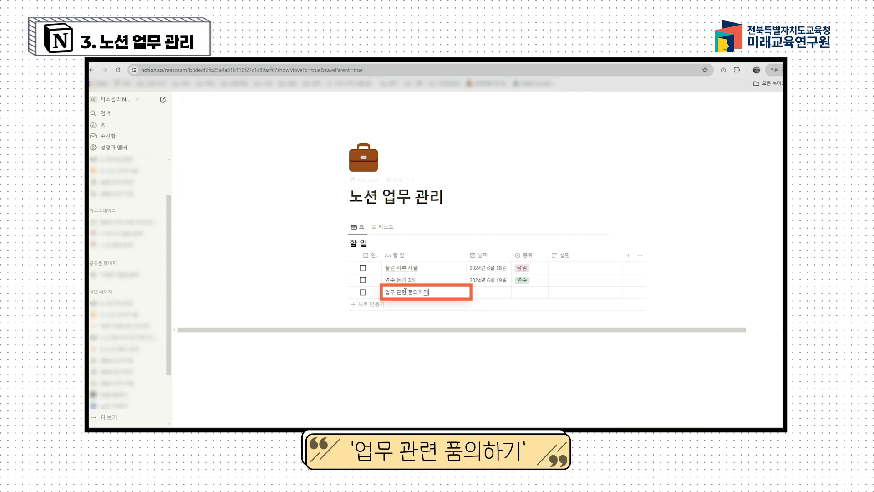
click(484, 293)
click(528, 179)
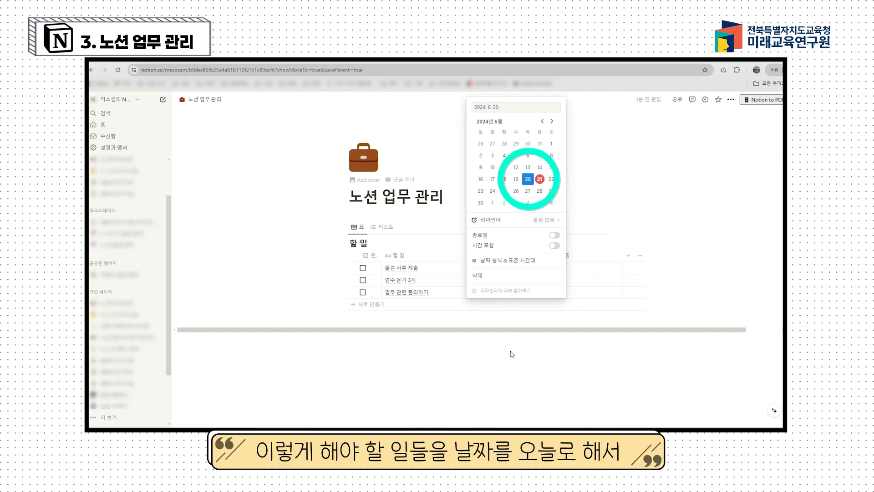
key(Escape)
click(505, 293)
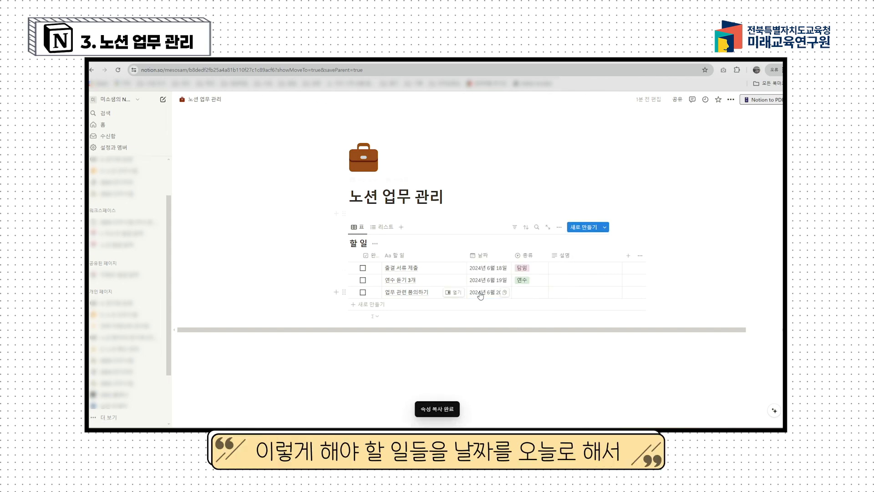
Change the date of the task 업무 관련 품의하기 to June 21, 2024 and set its category to 생활.
click(481, 295)
click(539, 179)
key(Escape)
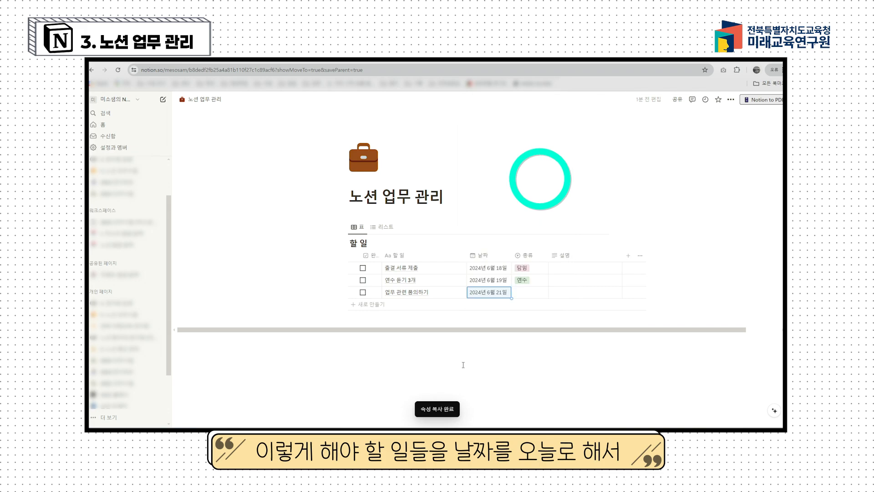
click(526, 292)
click(532, 337)
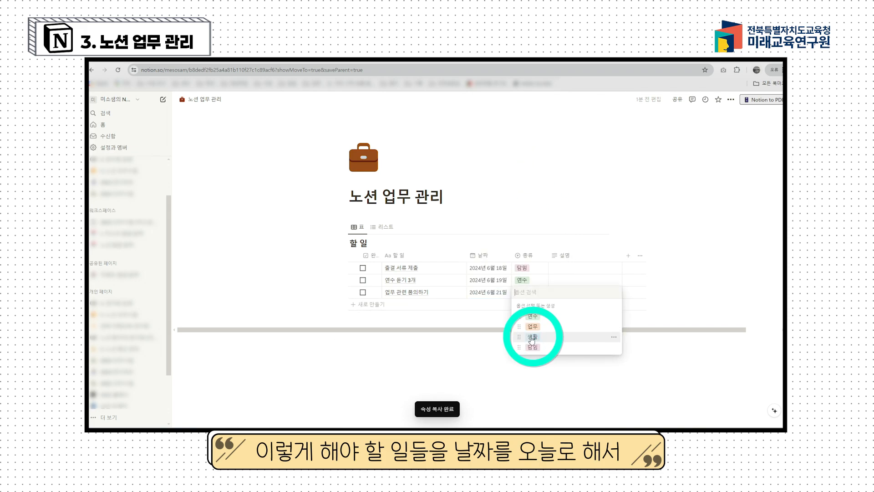
Add a fourth task 계획서 제출 with date June 21, 2024 and category 업무.
click(371, 304)
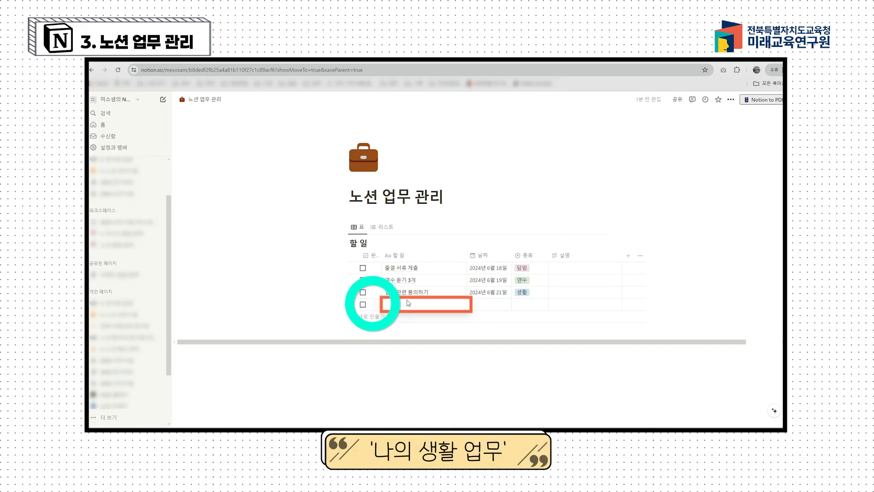
text(계획)
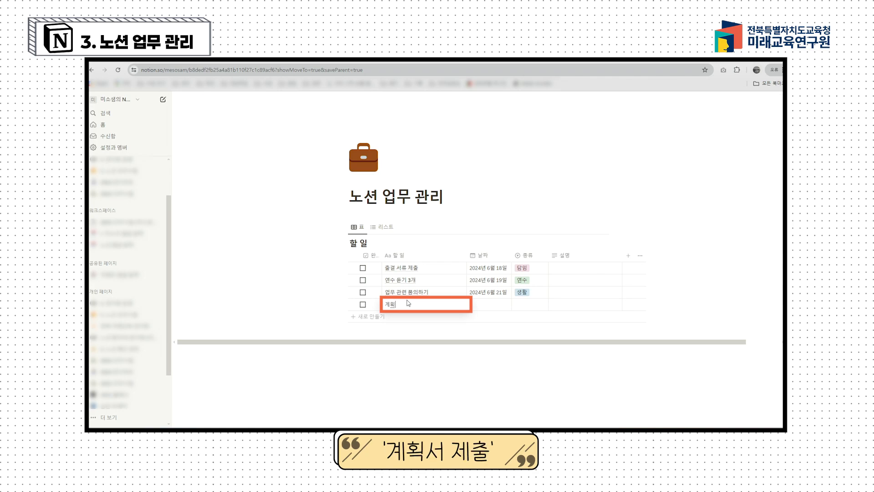
text(서 제출)
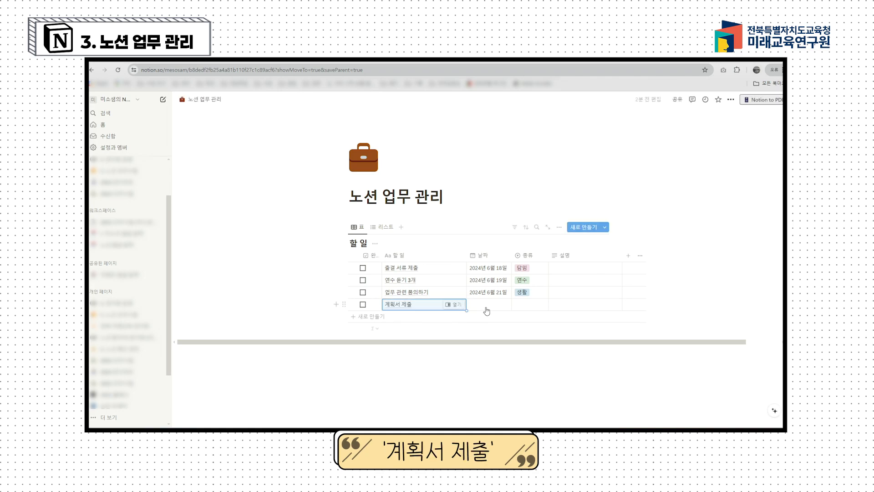
click(487, 304)
click(540, 191)
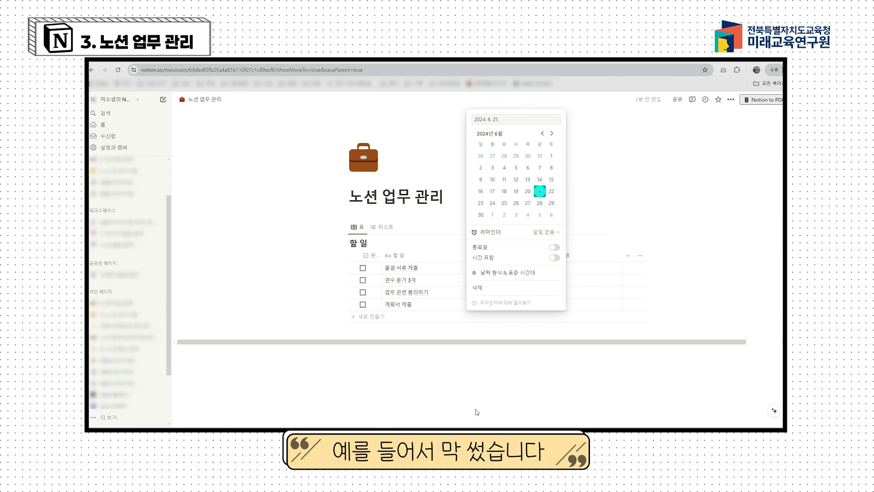
click(524, 304)
click(525, 305)
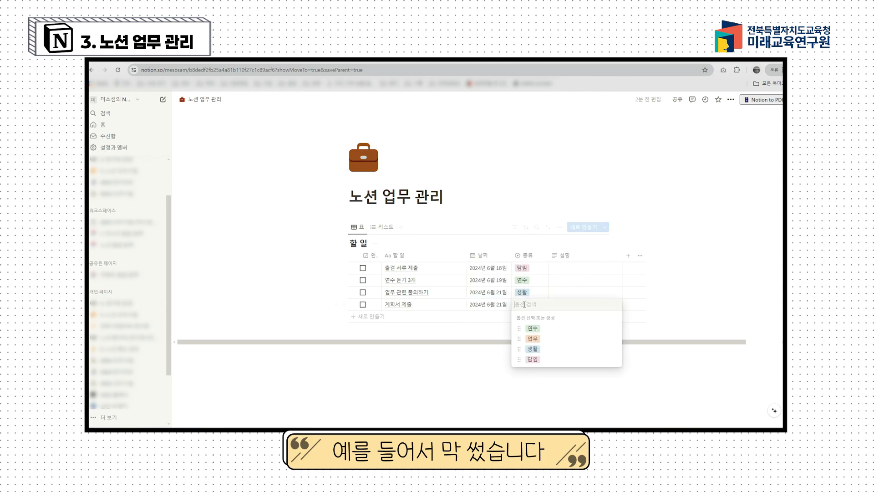
click(533, 339)
click(500, 374)
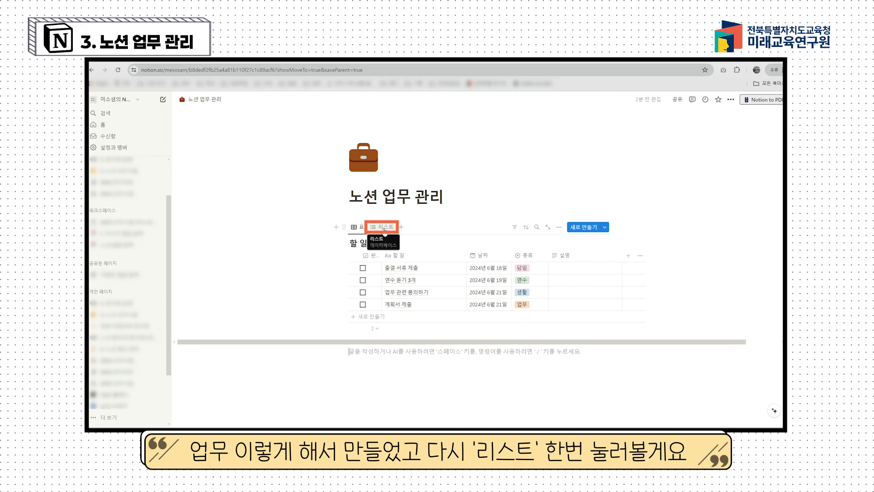
Filter the 리스트 view by 날짜 so that it only includes the current day (이번 일).
click(383, 228)
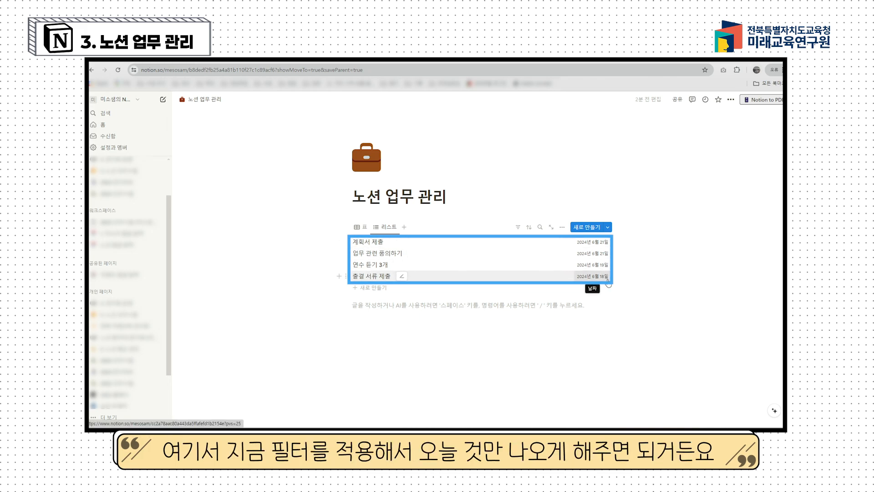
click(518, 229)
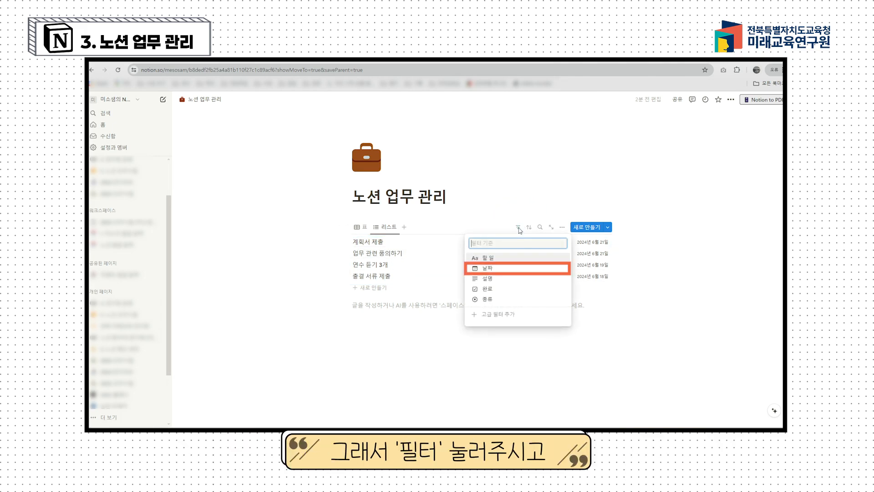
click(486, 268)
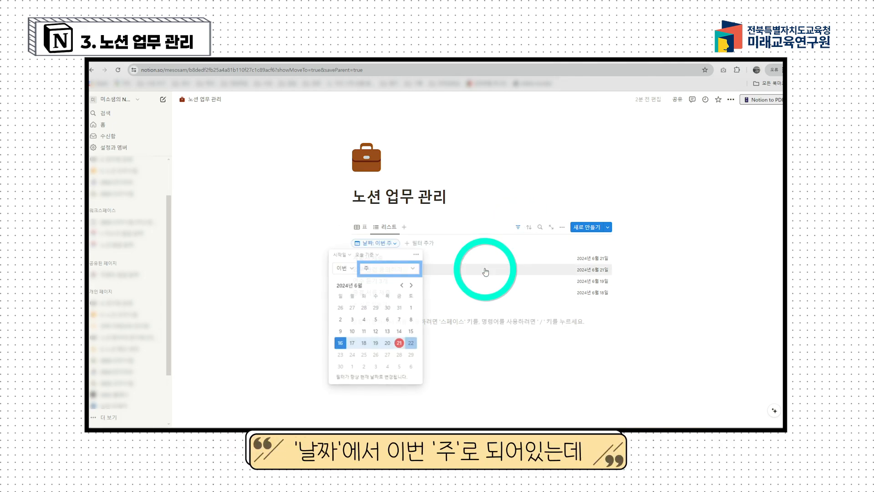
click(402, 272)
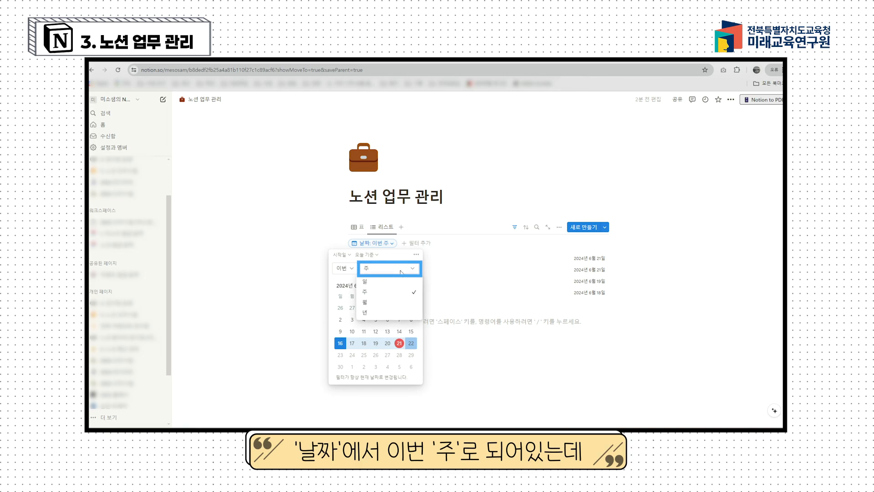
click(382, 286)
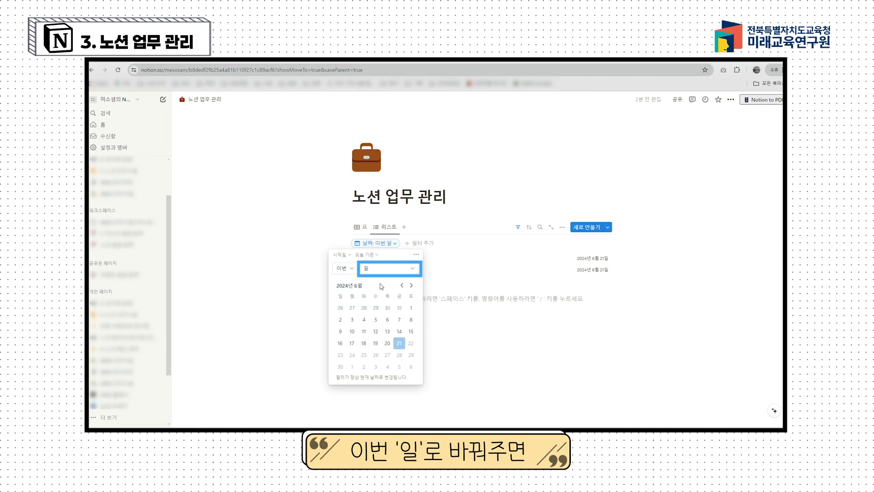
click(474, 346)
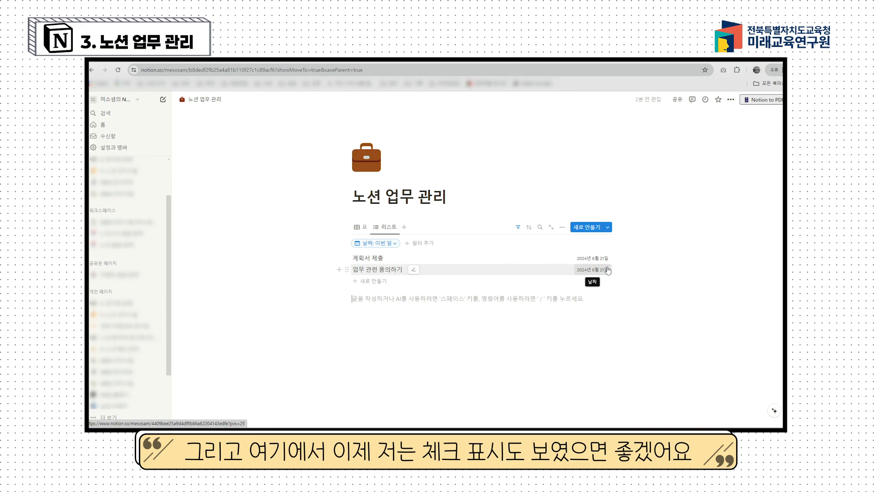
Show the 완료 property in the list view and move it ahead of the 할 일 and 날짜 properties.
click(564, 227)
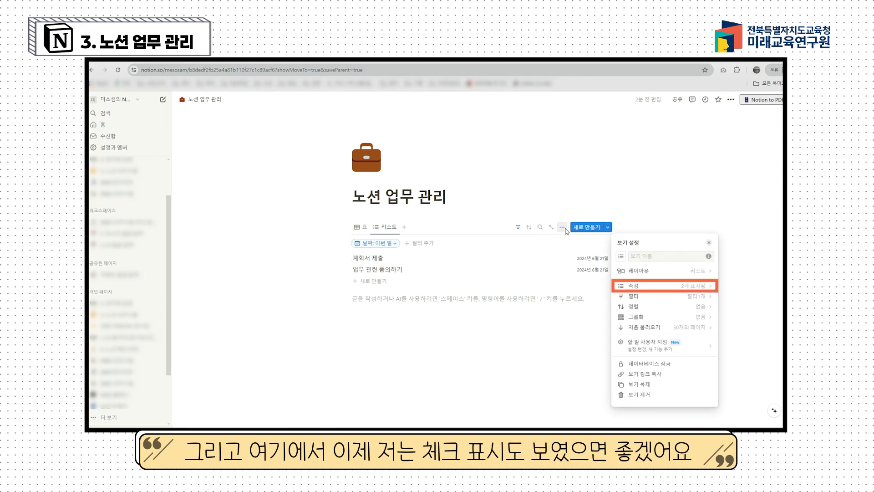
click(684, 290)
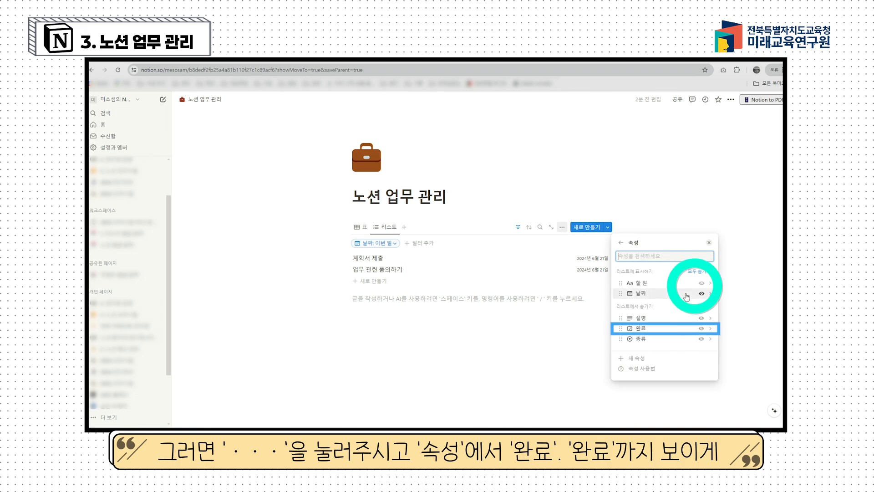
click(700, 328)
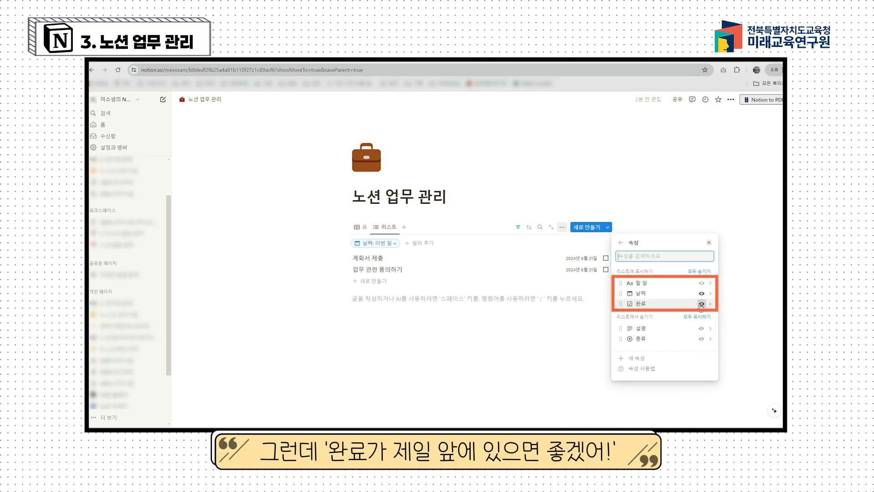
drag(702, 306, 702, 287)
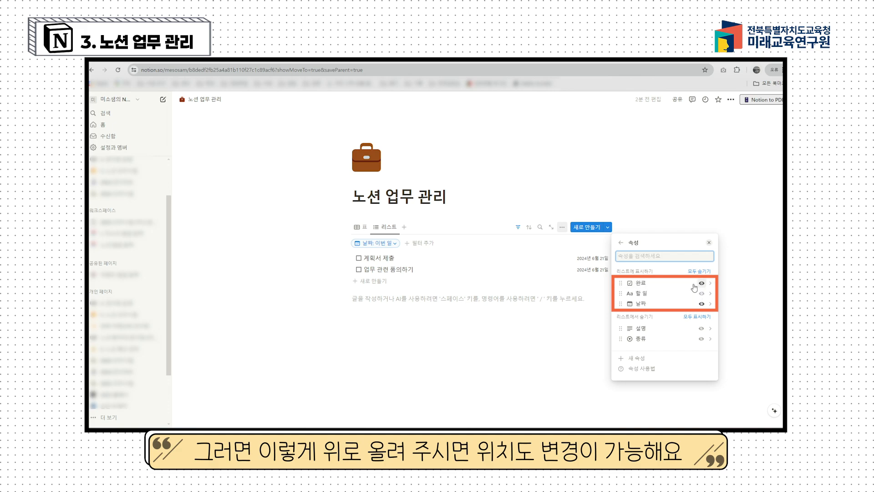
click(524, 382)
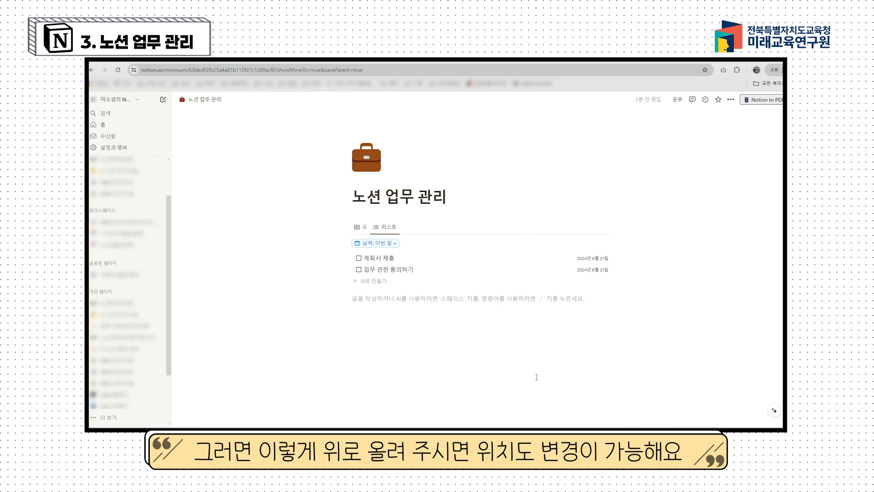
Test the 완료 checkboxes of 계획서 제출 and 업무 관련 품의하기 by ticking and clearing them.
click(359, 259)
click(359, 271)
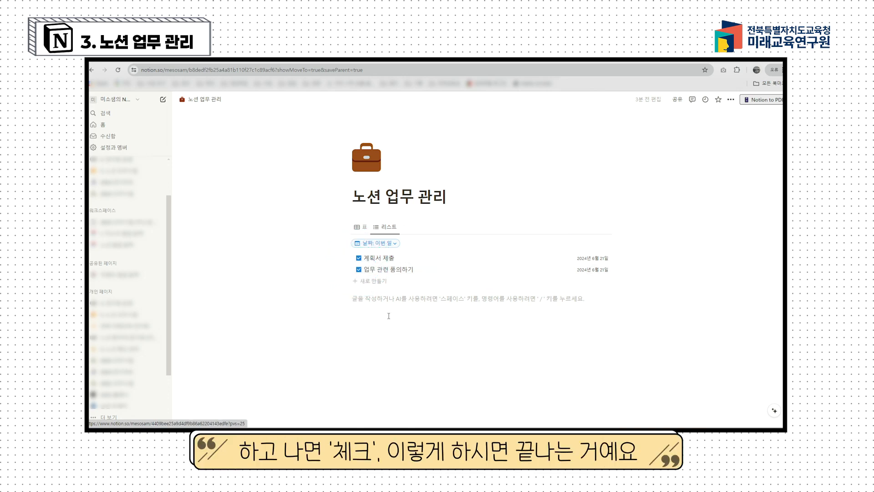
click(359, 259)
click(359, 270)
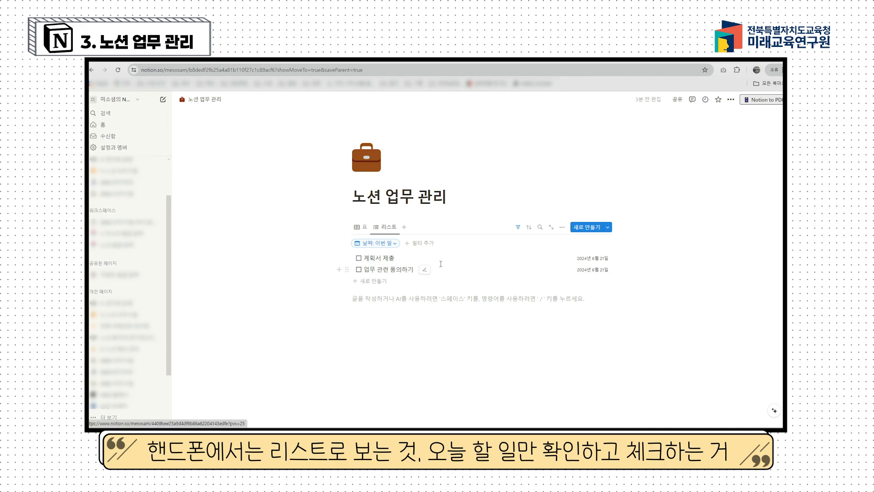
click(360, 258)
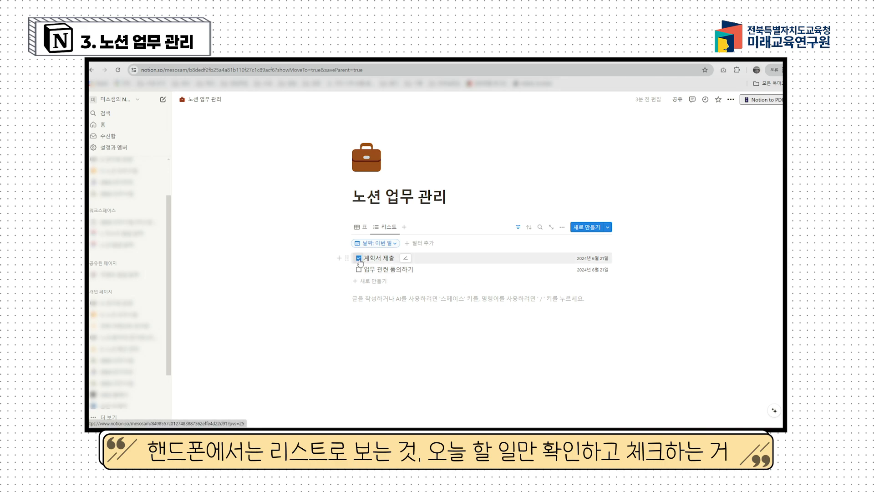
click(360, 259)
click(359, 270)
click(359, 270)
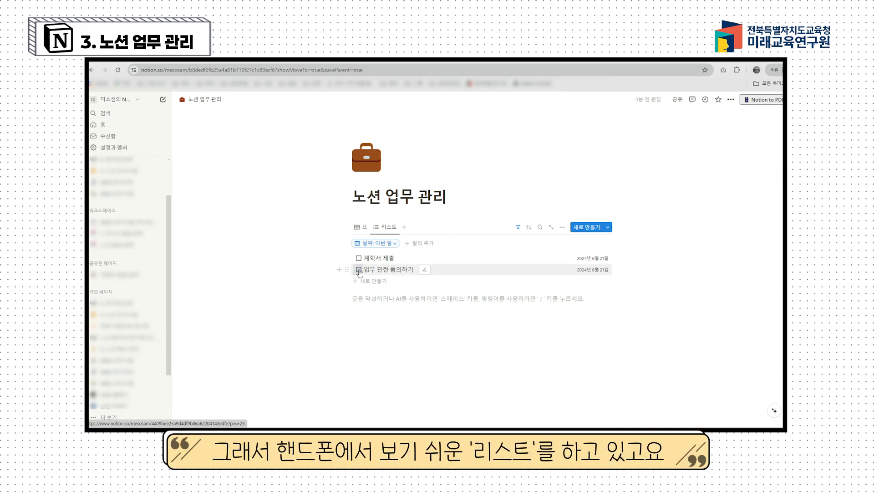
Rename the 리스트 view as 오늘 in its view settings.
click(387, 230)
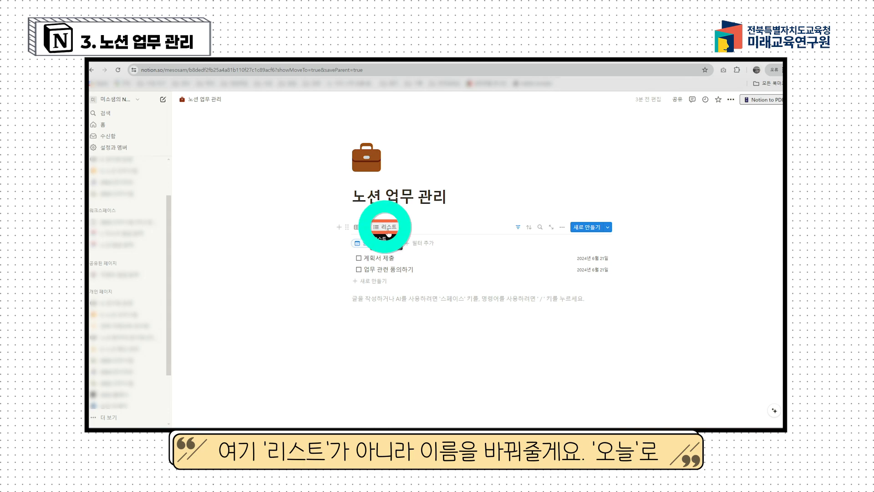
click(391, 241)
click(642, 256)
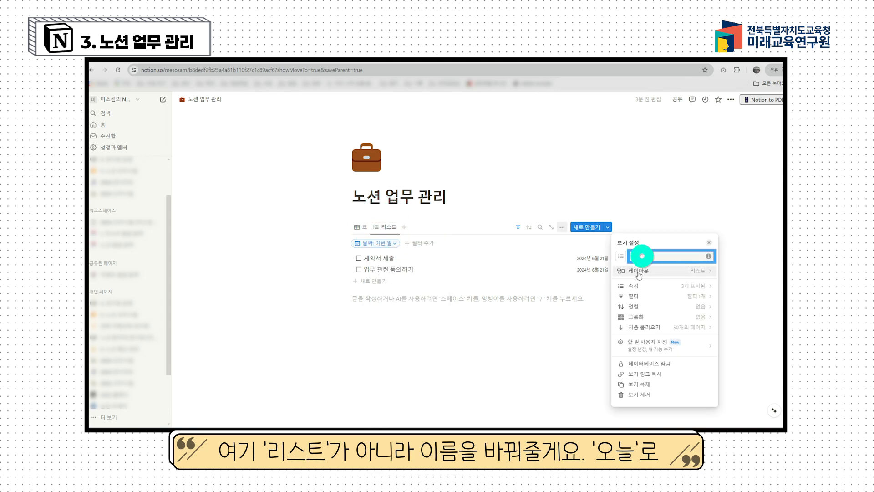
text(오늘)
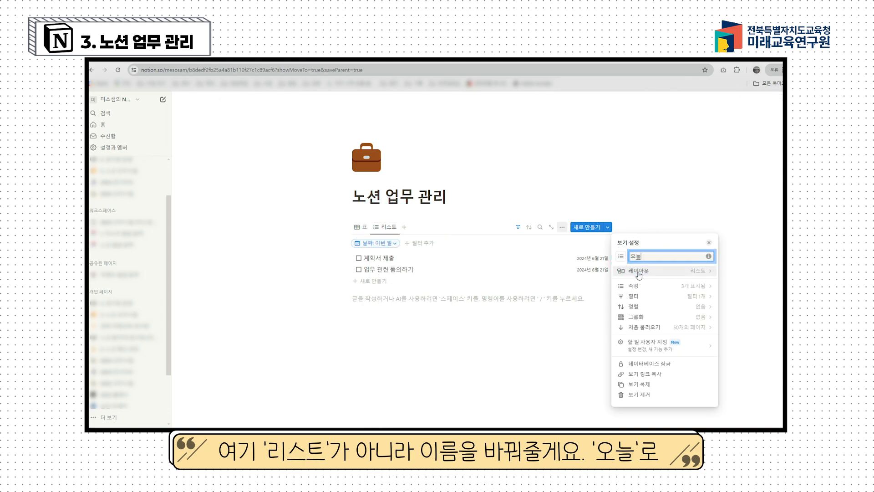
Search the view icons for "circle" and give the 오늘 view the outlined circle icon with a small inner wedge.
click(621, 258)
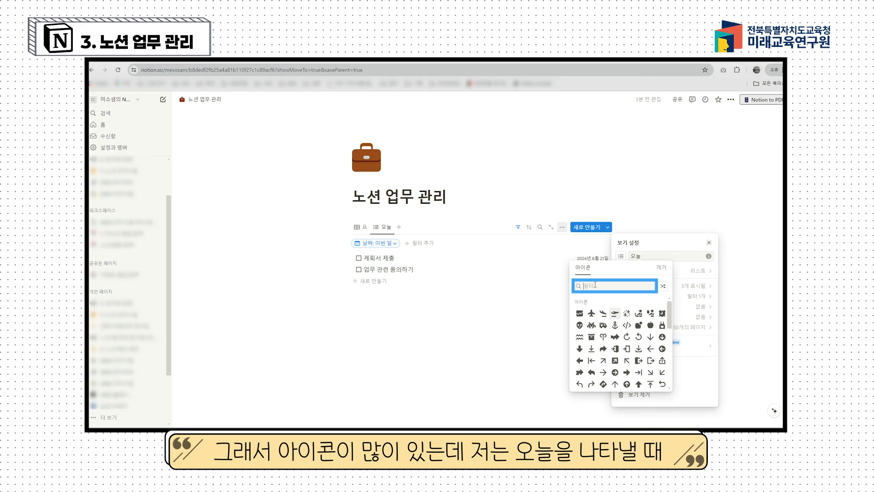
text(챠)
key(BackSpace)
key(BackSpace)
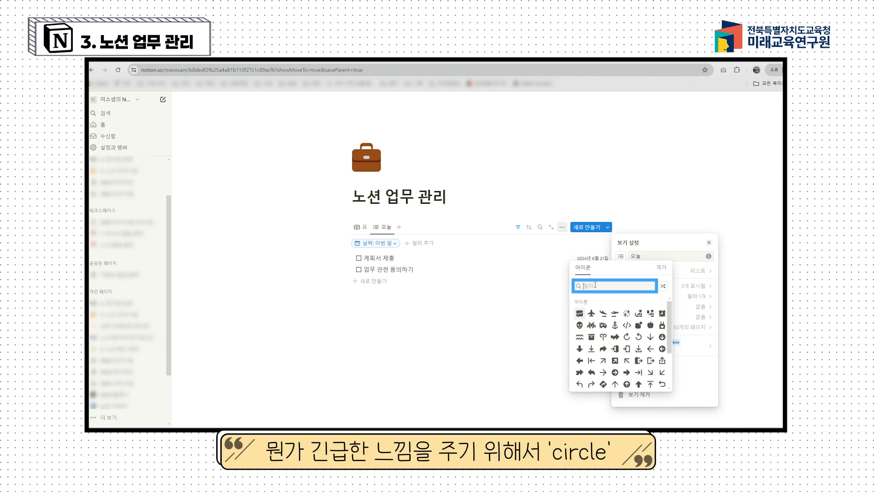
text(circle)
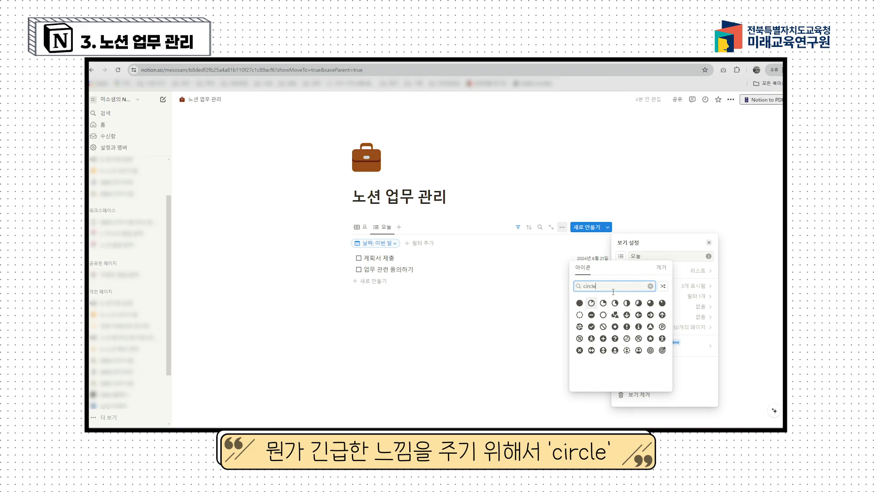
click(592, 303)
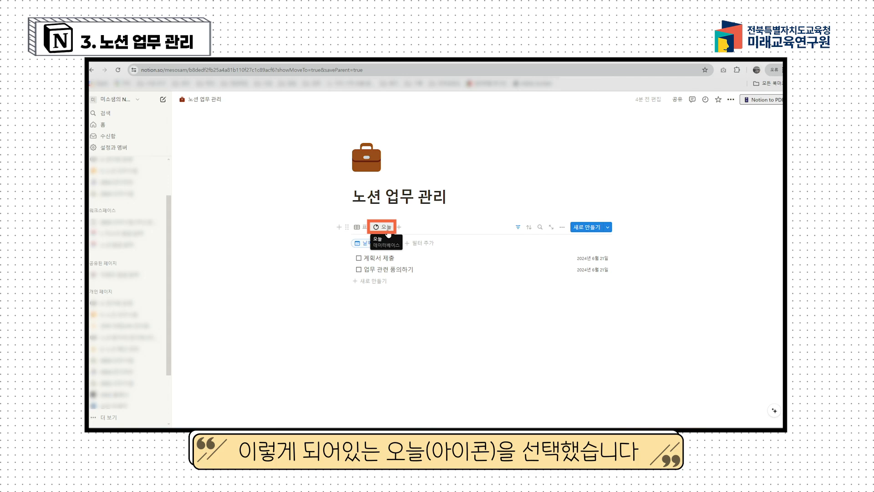
click(403, 339)
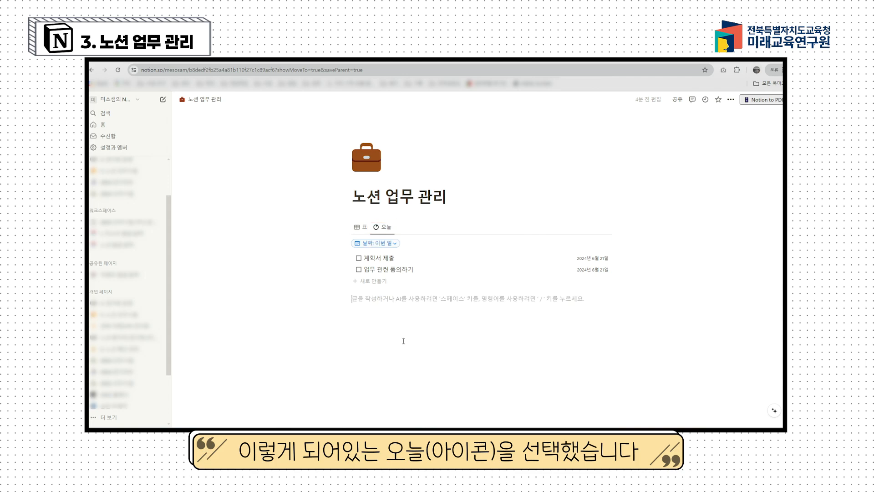
Look at the 표 view, return to the 오늘 view and reorder the views so 오늘 comes before 표.
click(364, 227)
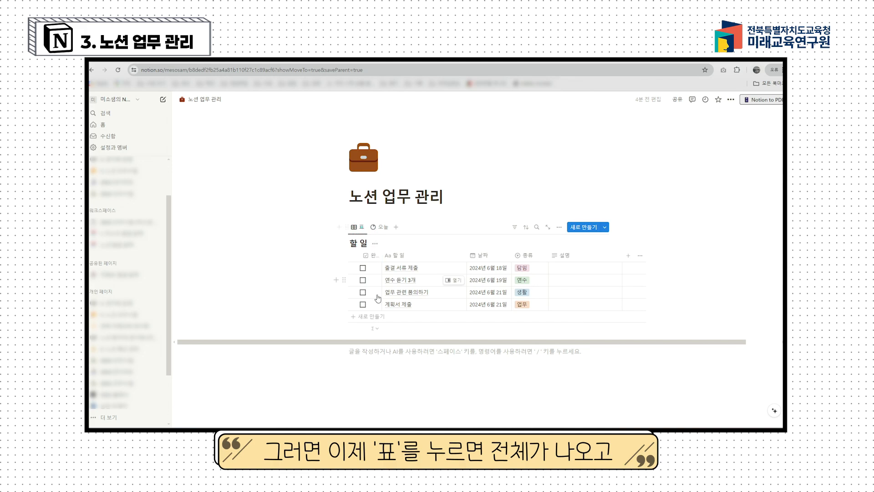
click(380, 227)
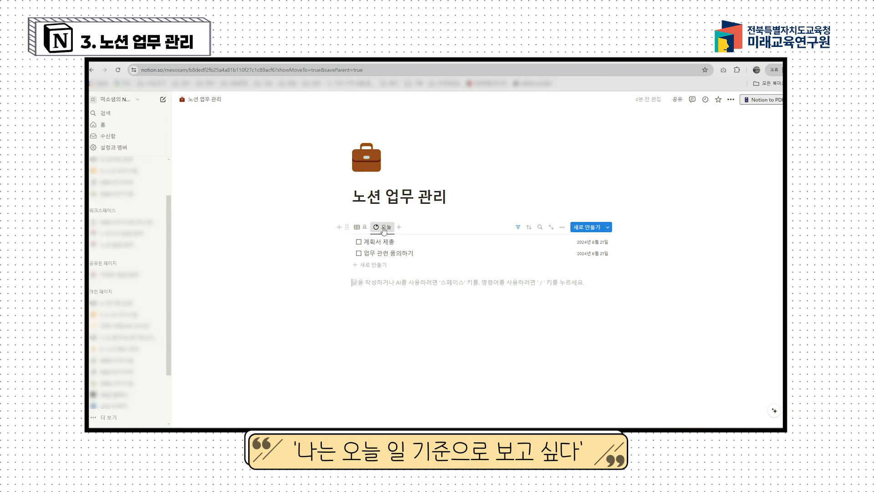
drag(384, 231, 362, 230)
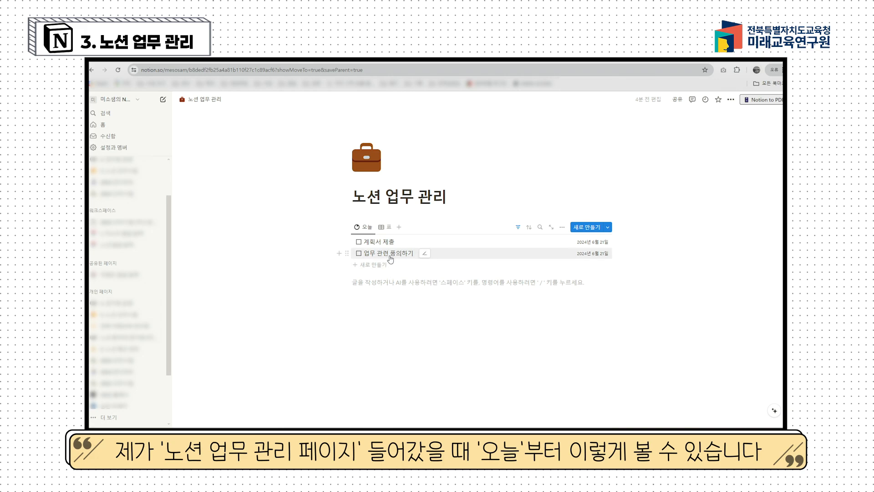
Add a new calendar view to the 할 일 database and set its 캘린더 표시 기준 to 주.
click(400, 227)
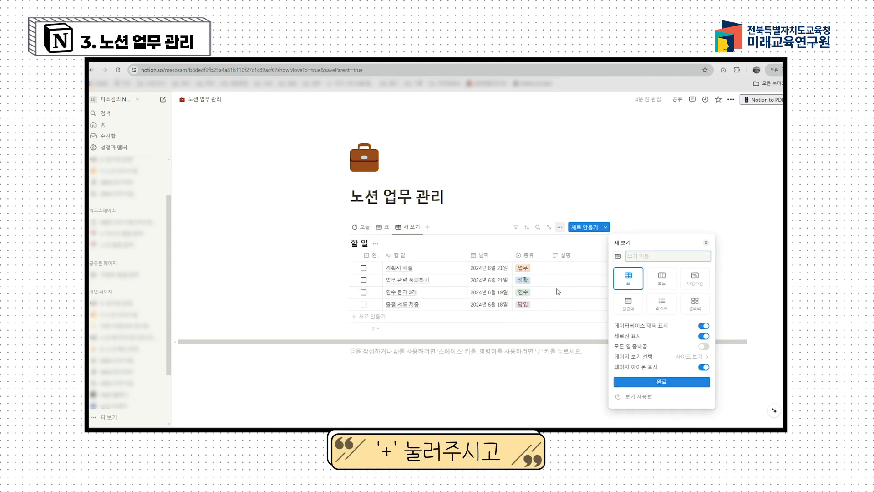
click(630, 309)
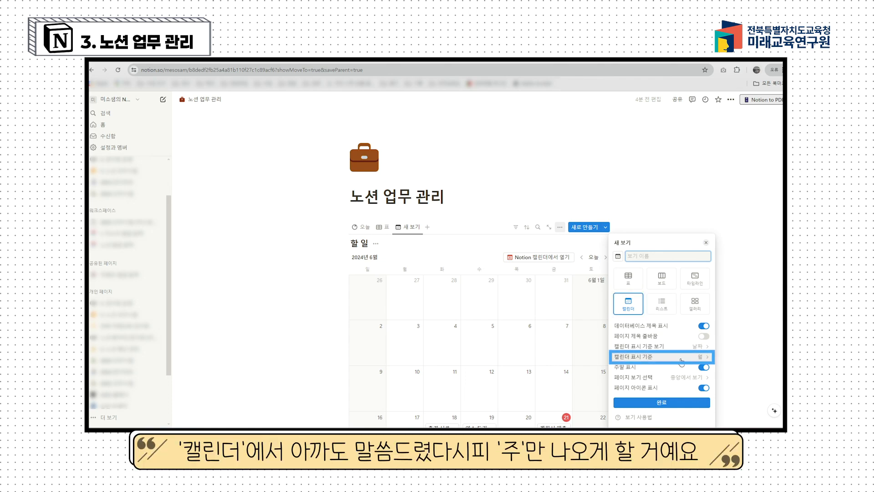
click(706, 358)
click(689, 381)
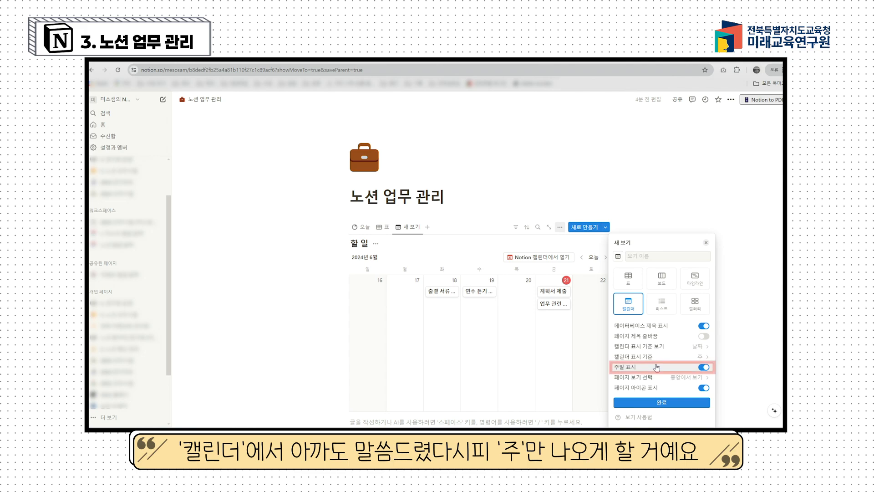
Turn off 주말 표시, 페이지 아이콘 표시 and 데이터베이스 제목 표시, turn on 페이지 제목 줄바꿈, and finish creating the weekly calendar view.
click(703, 367)
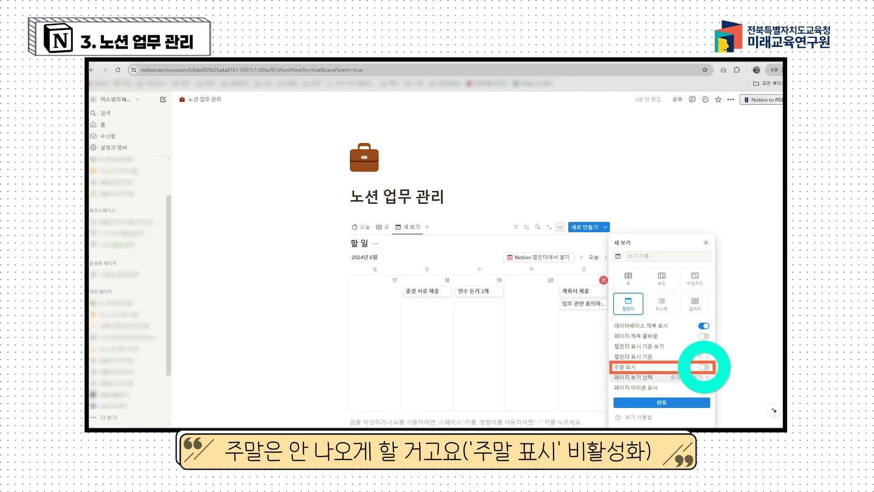
click(704, 388)
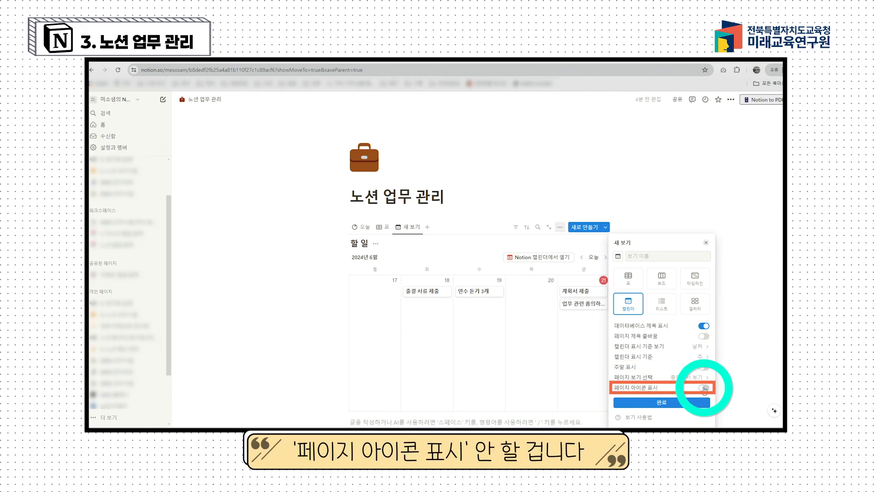
click(704, 326)
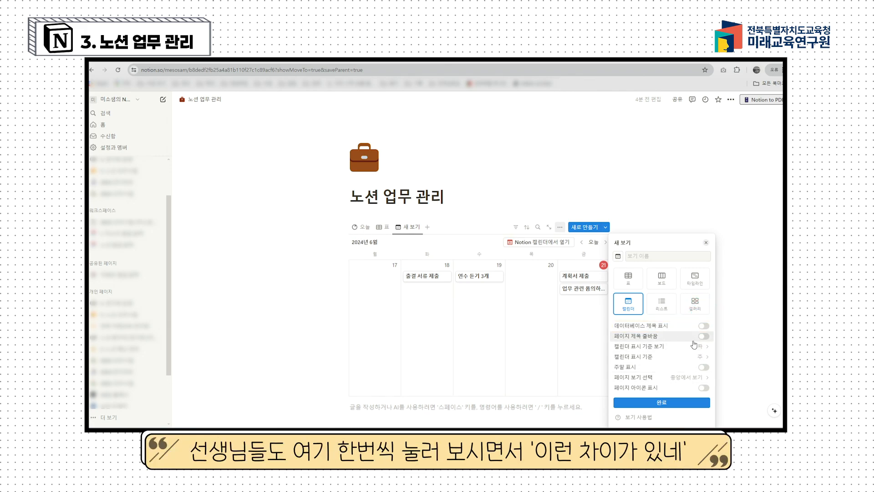
click(707, 338)
click(707, 338)
click(706, 338)
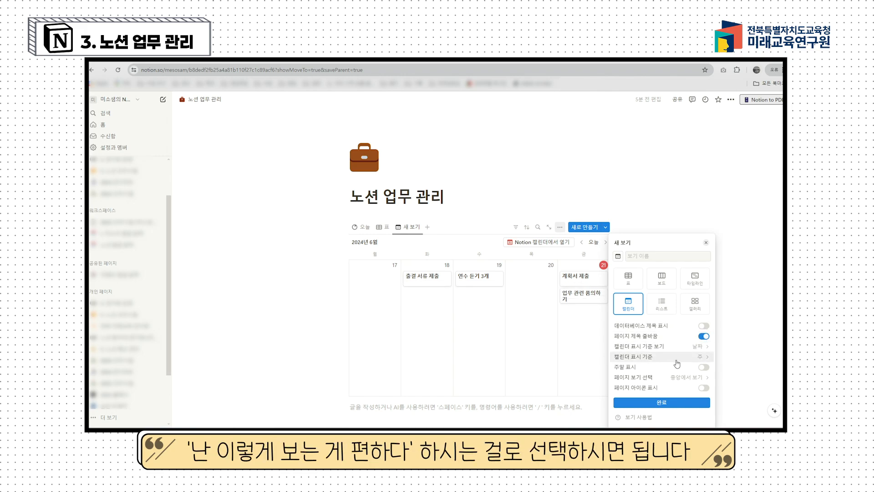
click(662, 403)
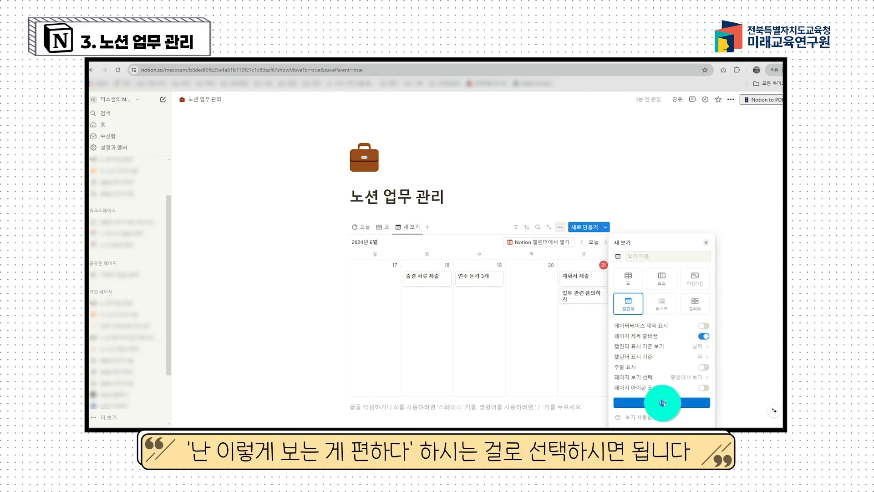
Show the 완료 and 종류 properties on the weekly calendar's cards, with 종류 placed above 완료.
click(695, 286)
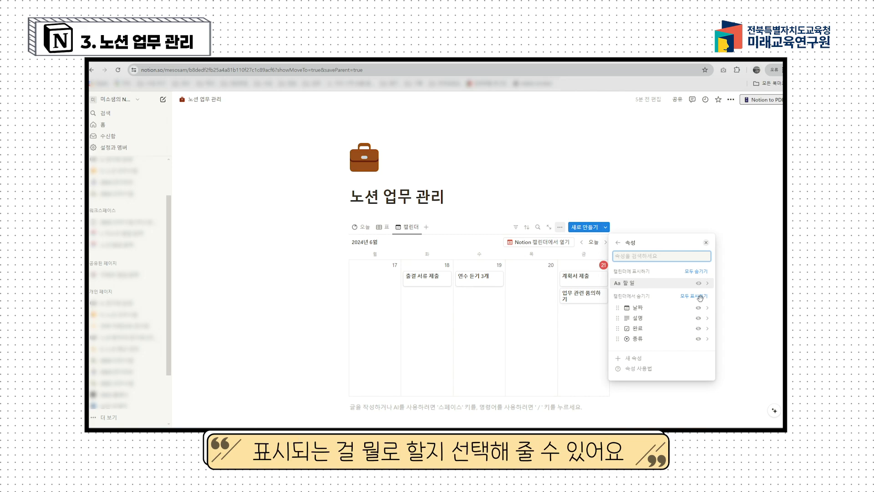
click(698, 329)
click(698, 339)
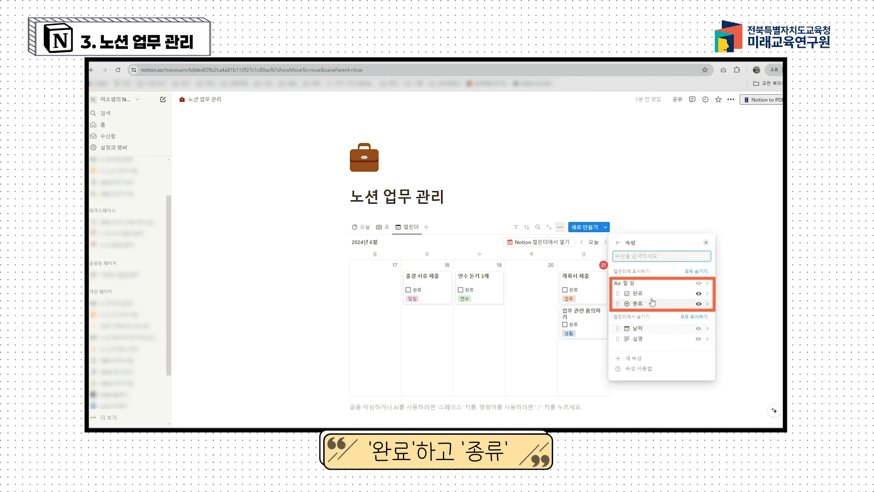
drag(640, 297, 641, 309)
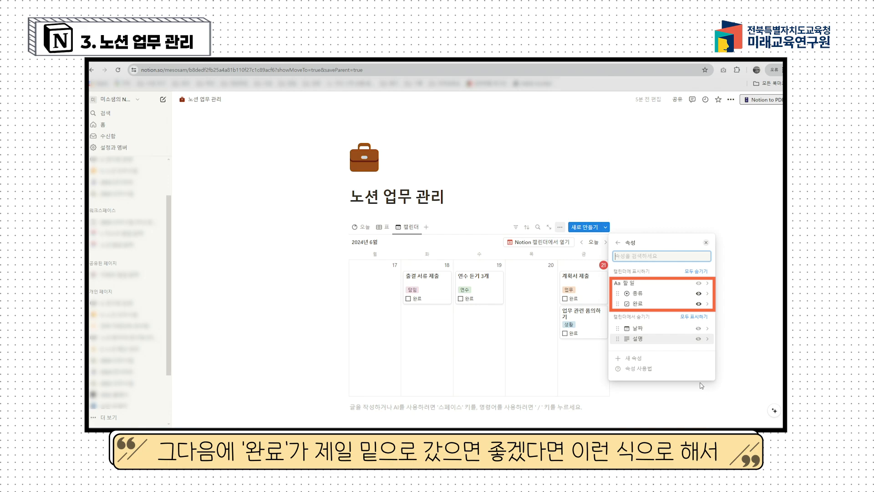
click(736, 386)
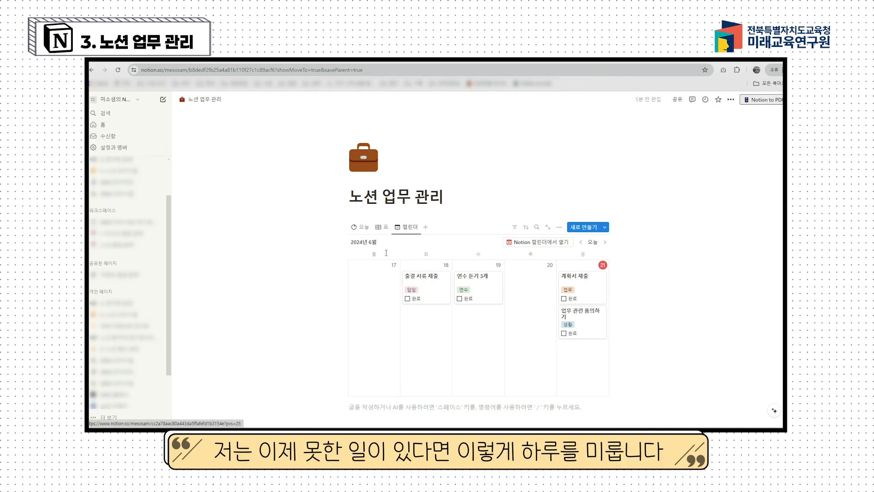
Move the 연수 듣기 3개 task to June 20 in the weekly calendar.
drag(469, 283, 533, 286)
click(532, 282)
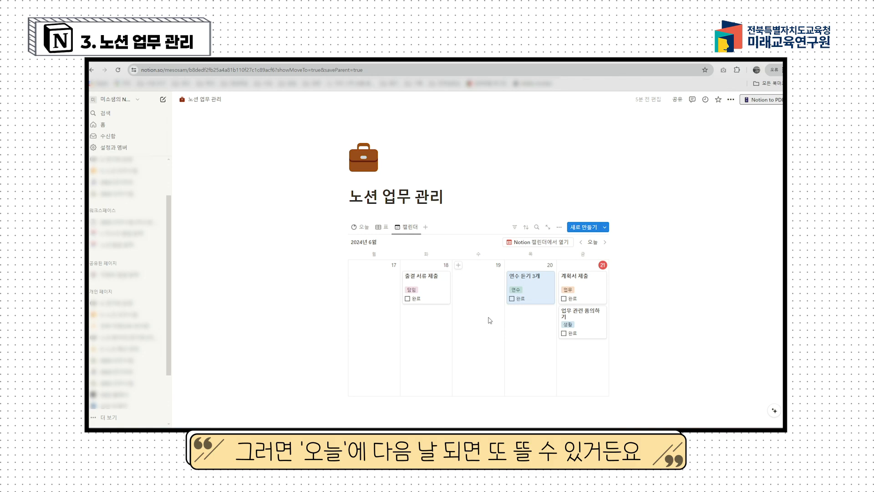
Rename the weekly calendar view as 이번 주 in its view settings.
click(407, 228)
click(424, 241)
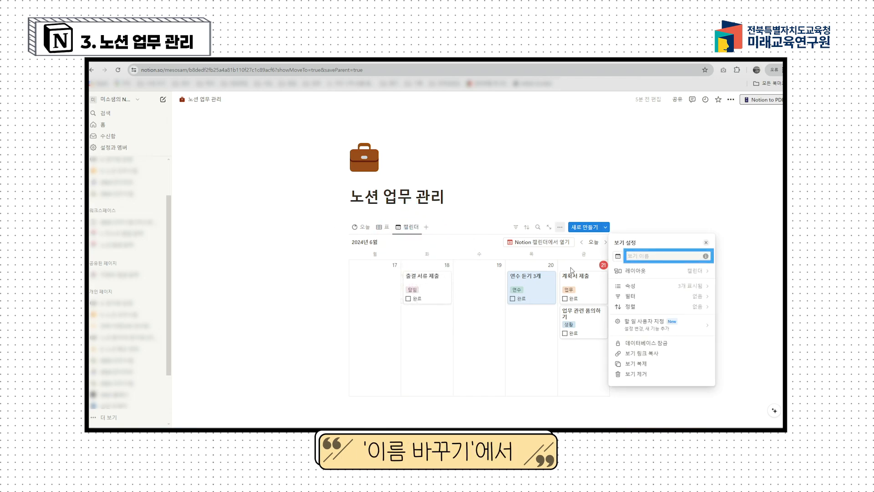
text(dlq)
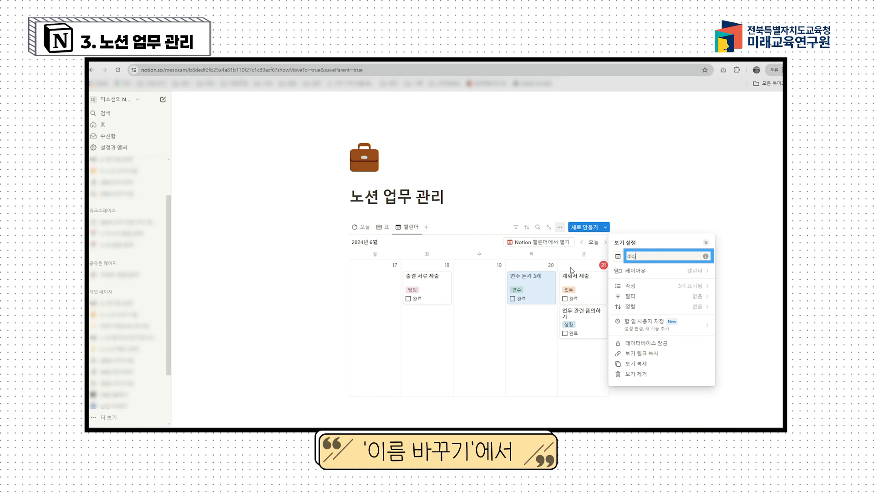
key(BackSpace)
key(BackSpace)
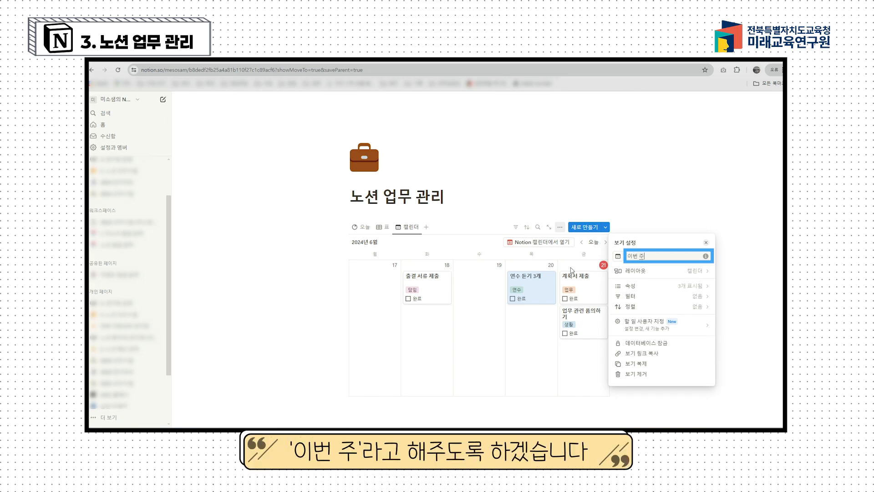
Search the view icons for "cir", give the 이번 주 view the circle with a quarter wedge, and move the view before 표.
click(617, 256)
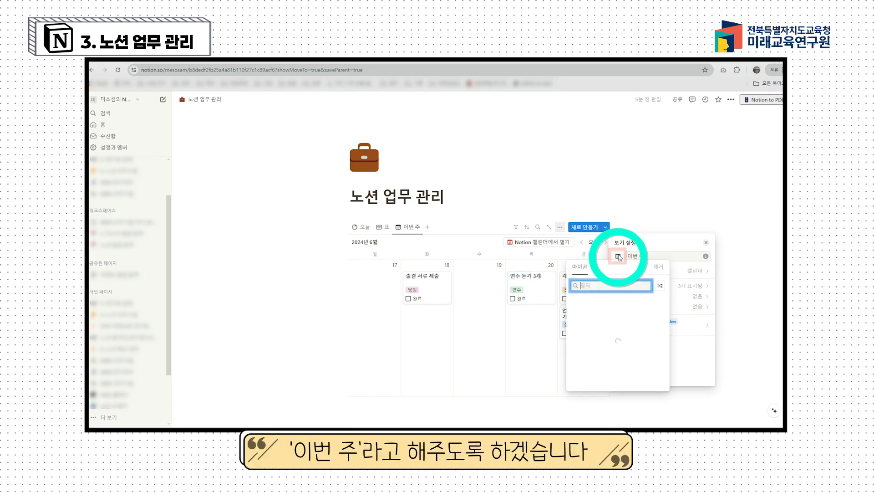
text(cir)
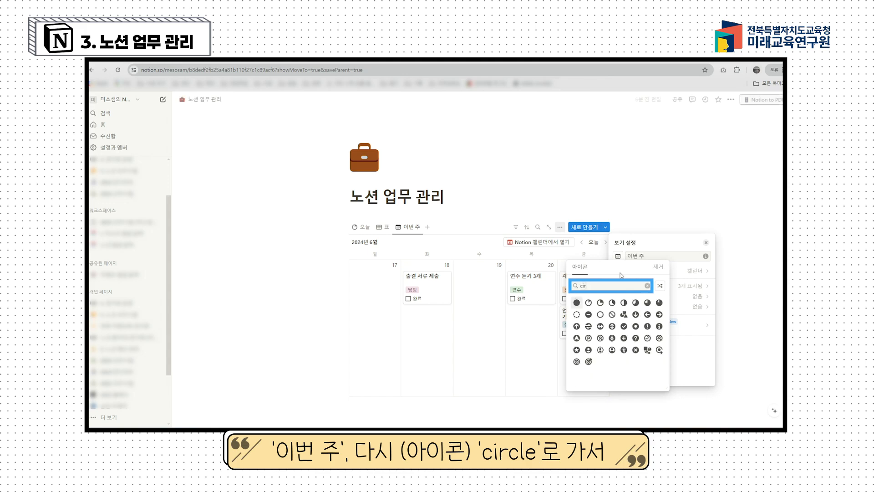
click(601, 302)
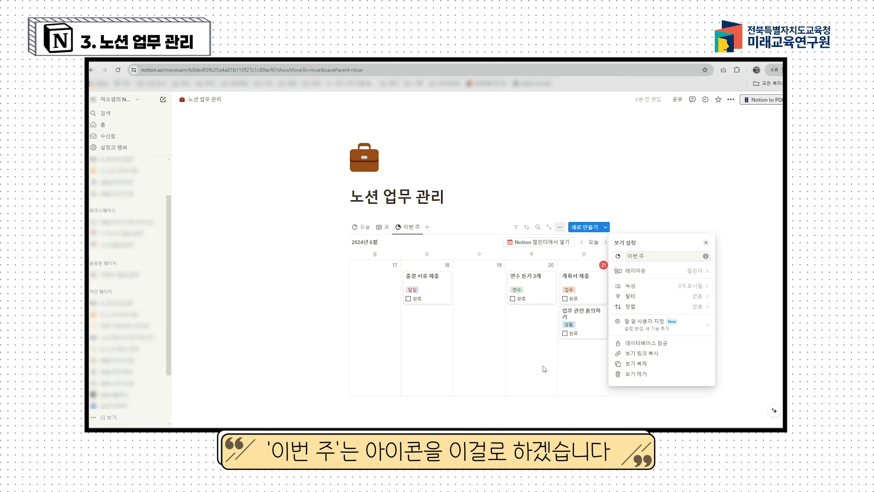
click(316, 326)
drag(411, 227, 386, 229)
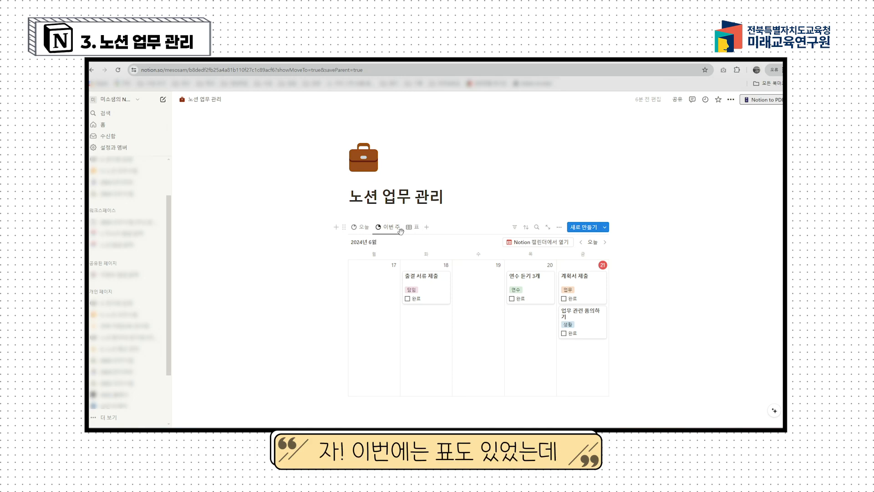
Add another calendar view to the 할 일 database, placed after the 표 view.
click(414, 227)
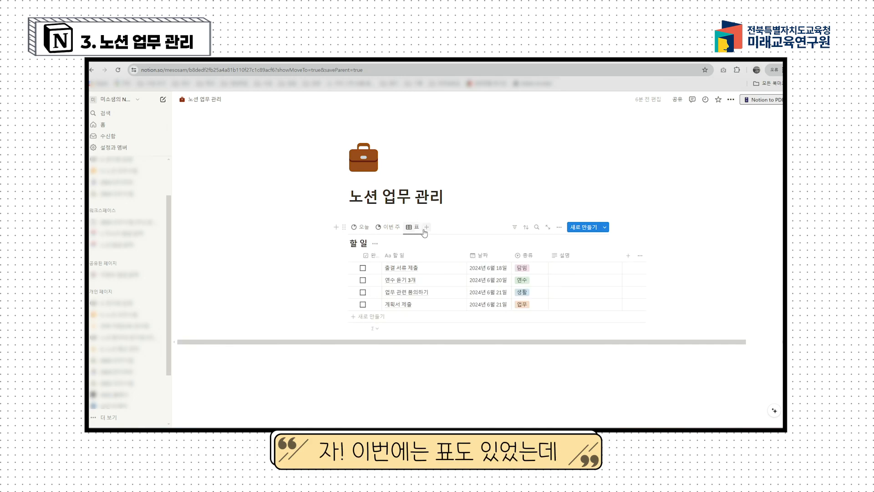
click(426, 226)
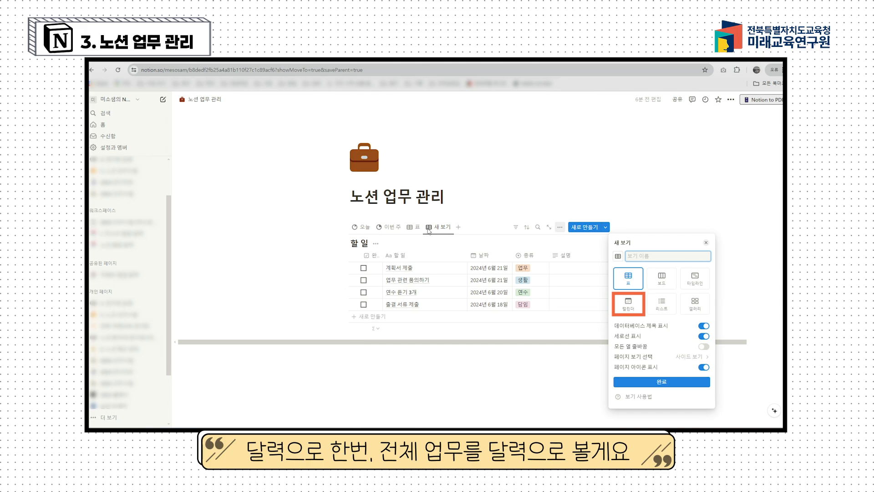
click(631, 306)
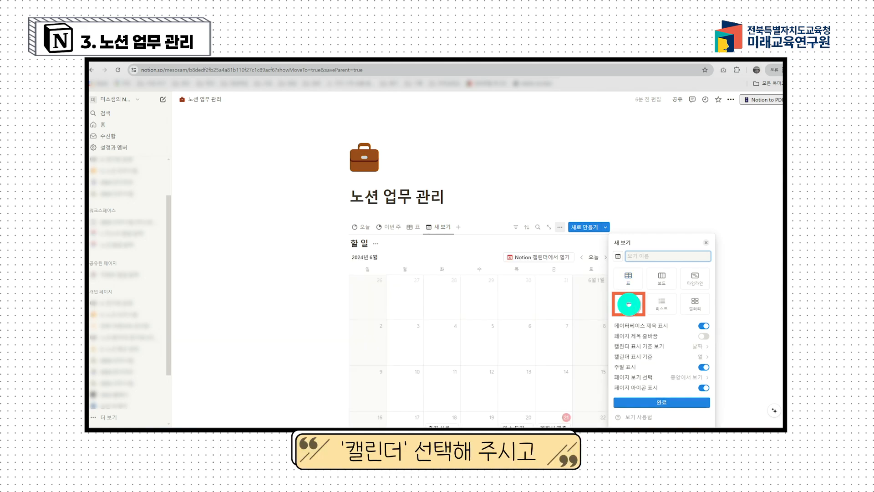
Turn off 데이터베이스 제목 표시, 주말 표시 and 페이지 아이콘 표시, turn on 페이지 제목 줄바꿈, and finish creating the monthly calendar view.
click(699, 327)
click(705, 337)
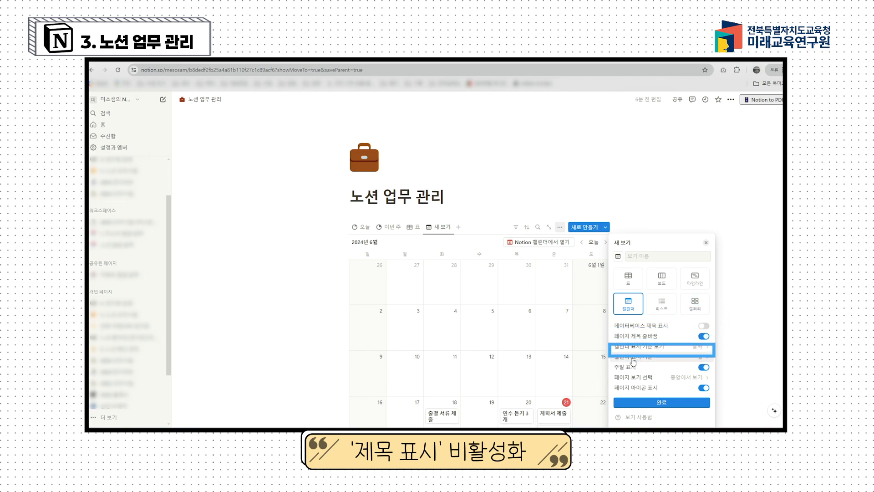
click(703, 369)
click(703, 388)
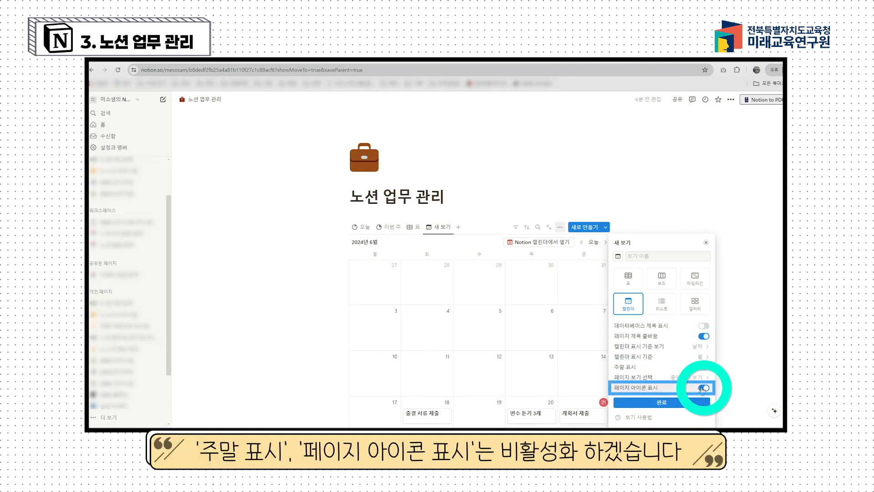
click(662, 403)
click(303, 324)
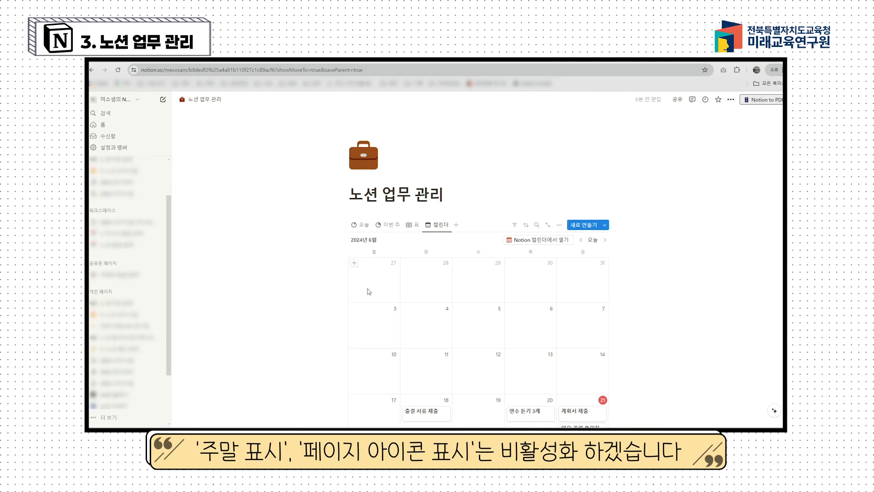
Show the 완료 and 종류 properties on the monthly calendar's cards, with 종류 placed above 완료.
scroll(367, 291, down, 3)
scroll(424, 308, up, 3)
scroll(562, 287, down, 4)
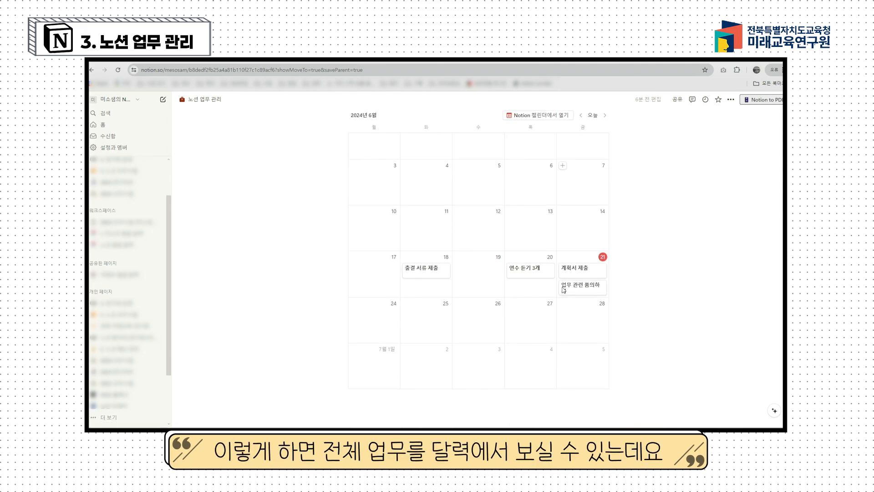
scroll(562, 291, up, 2)
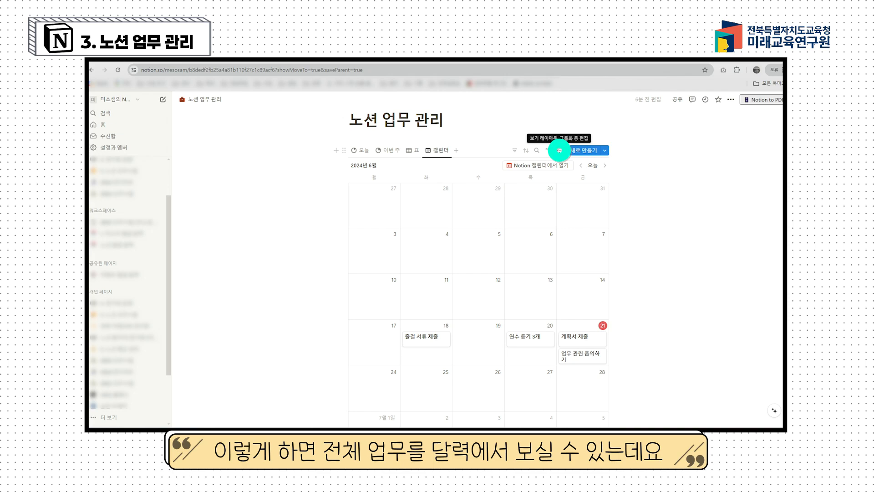
click(560, 150)
click(690, 210)
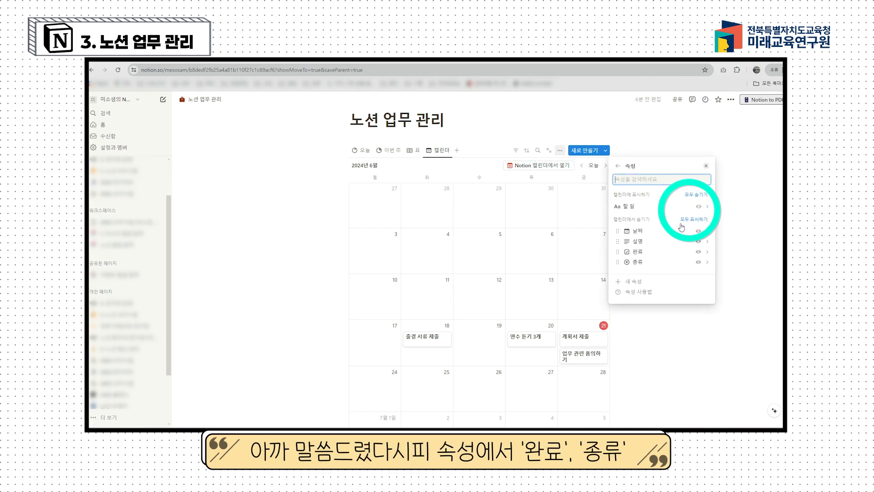
click(698, 252)
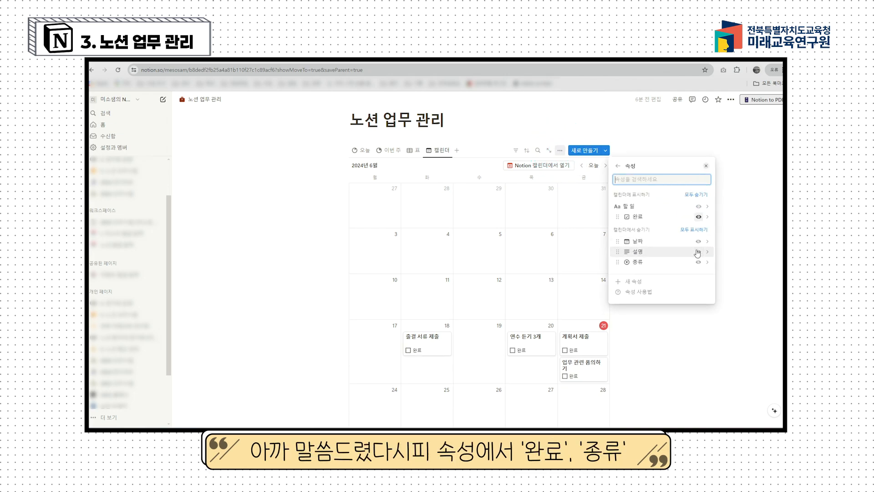
click(698, 262)
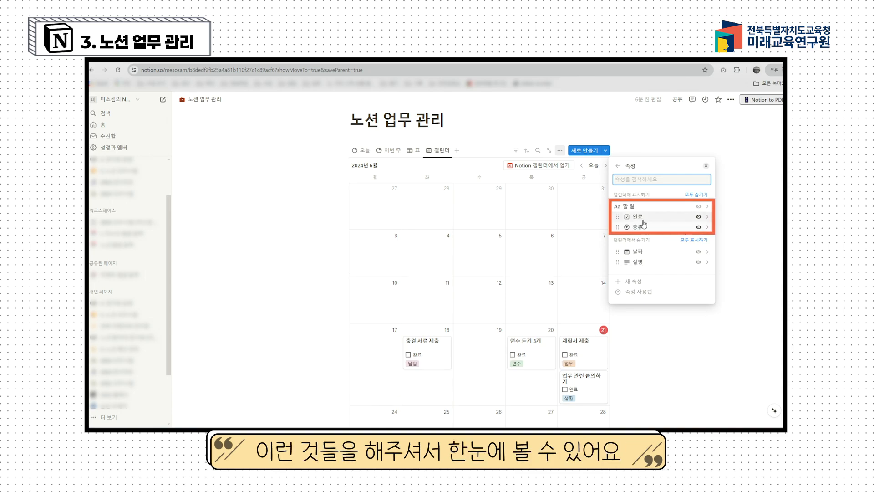
drag(643, 218, 643, 228)
click(759, 265)
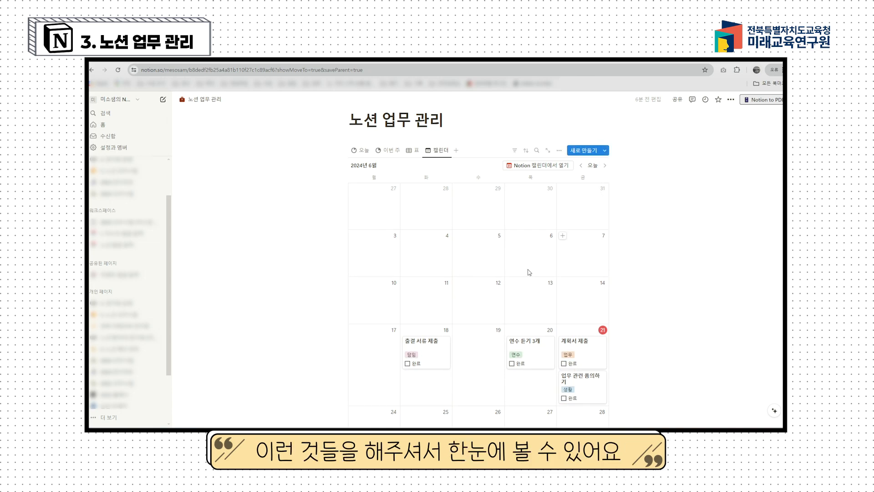
Rename the monthly calendar view to 전체.
scroll(461, 247, down, 3)
scroll(462, 256, up, 2)
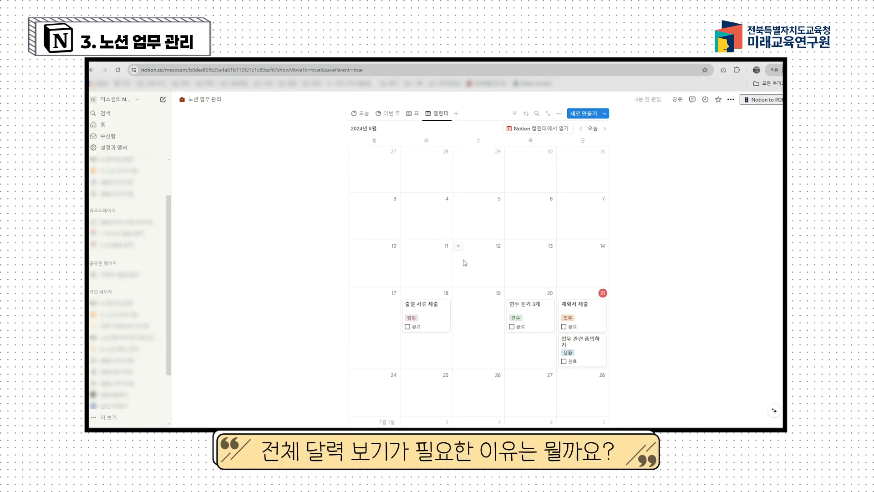
click(438, 117)
click(447, 138)
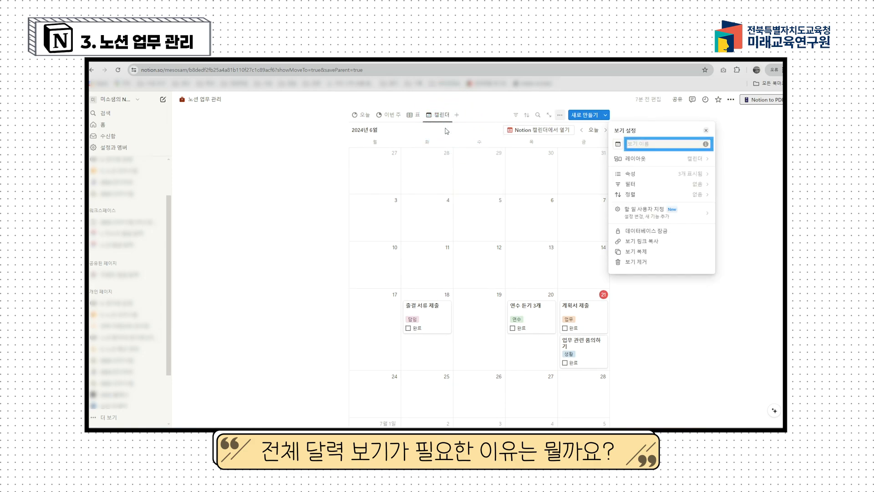
text(전)
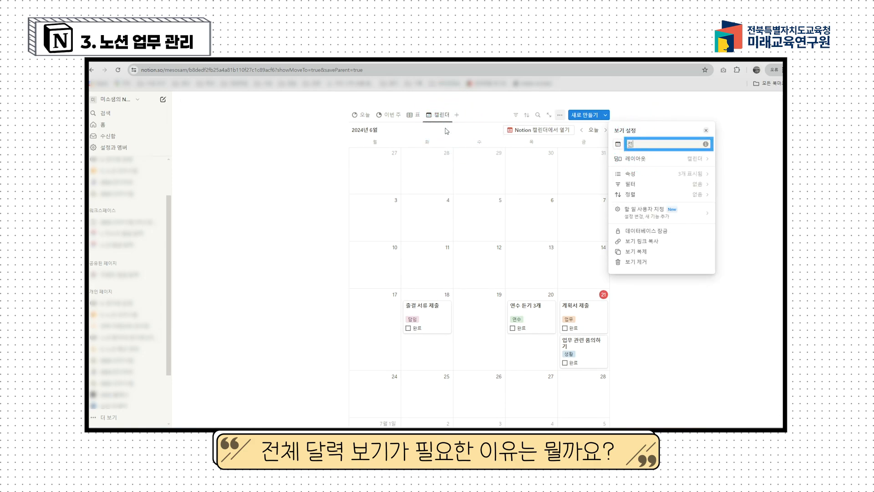
text(체)
click(283, 213)
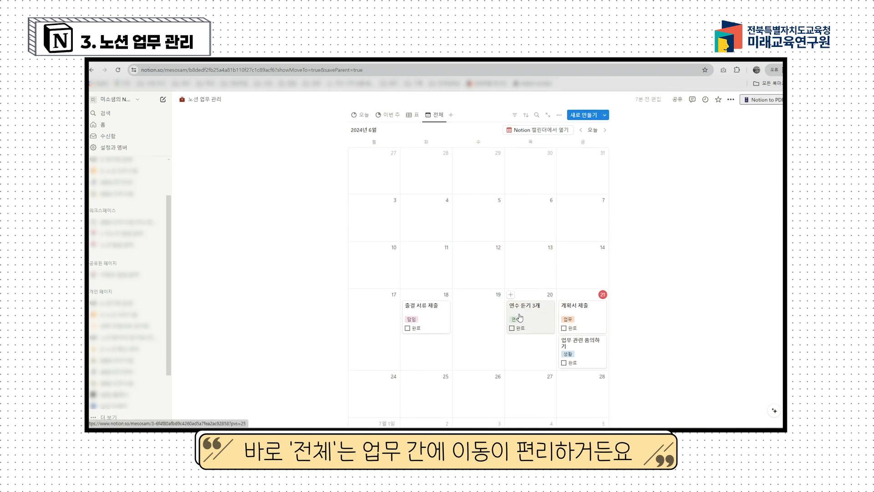
On the 전체 calendar, move 연수 듣기 3개 to June 12 and 계획서 제출 to June 18, and reschedule 출결 서류 제출 to June 4–7.
drag(531, 313, 477, 269)
drag(423, 312, 582, 228)
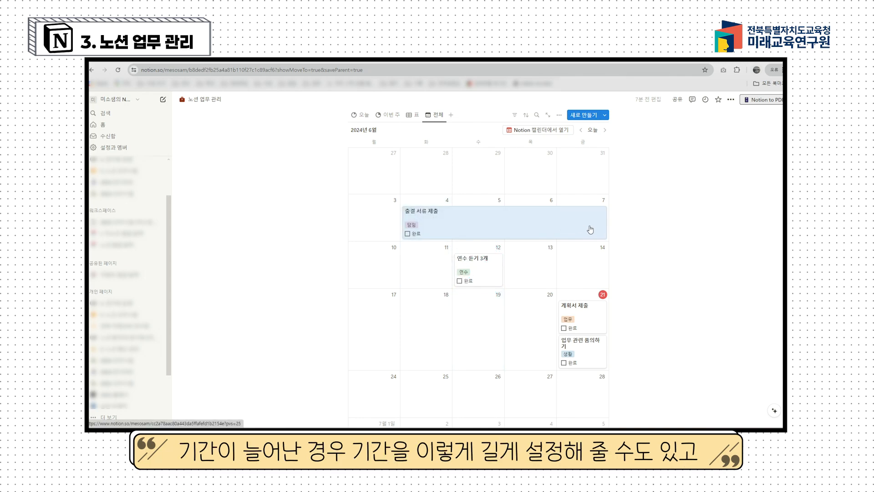
scroll(488, 344, down, 2)
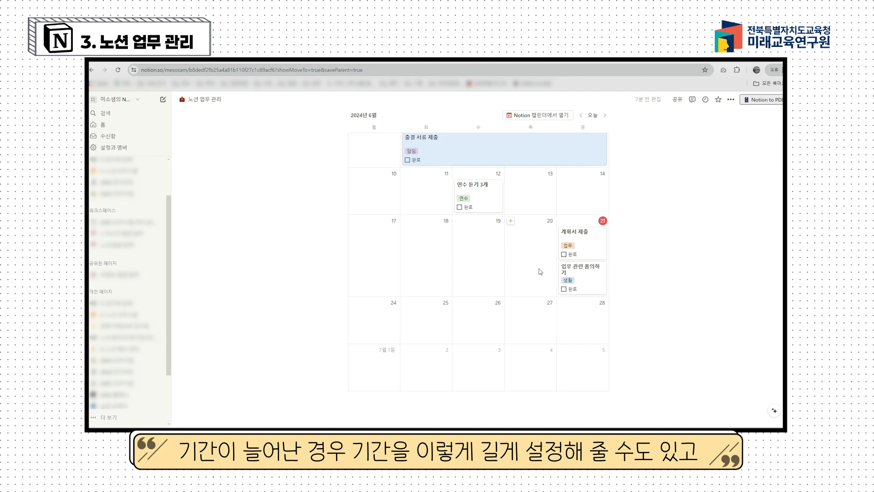
drag(574, 240, 426, 251)
scroll(472, 291, up, 1)
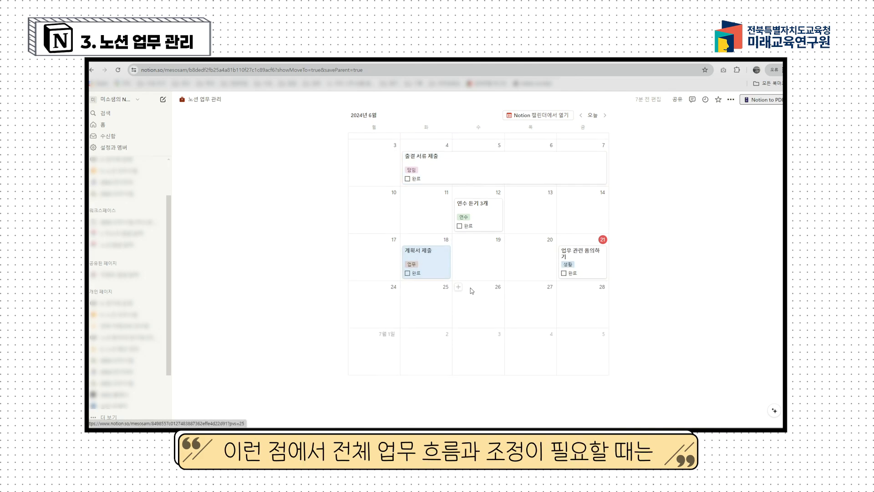
scroll(531, 246, up, 1)
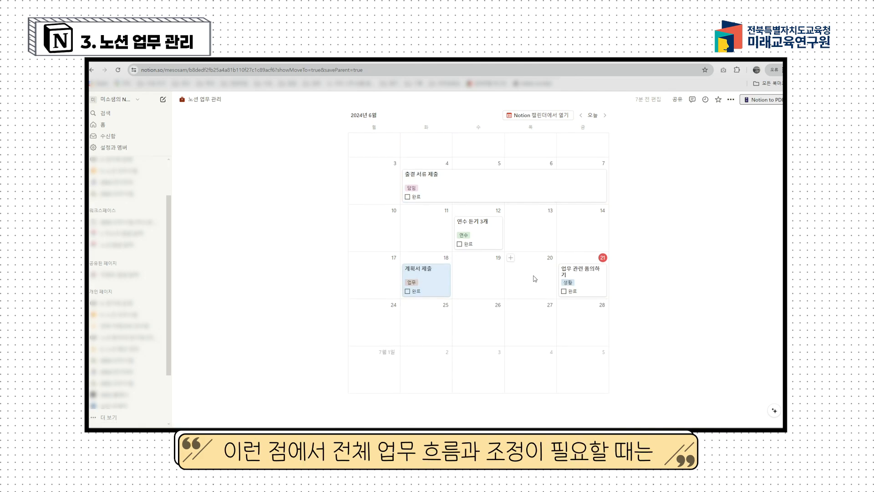
scroll(523, 267, up, 3)
click(436, 155)
click(641, 254)
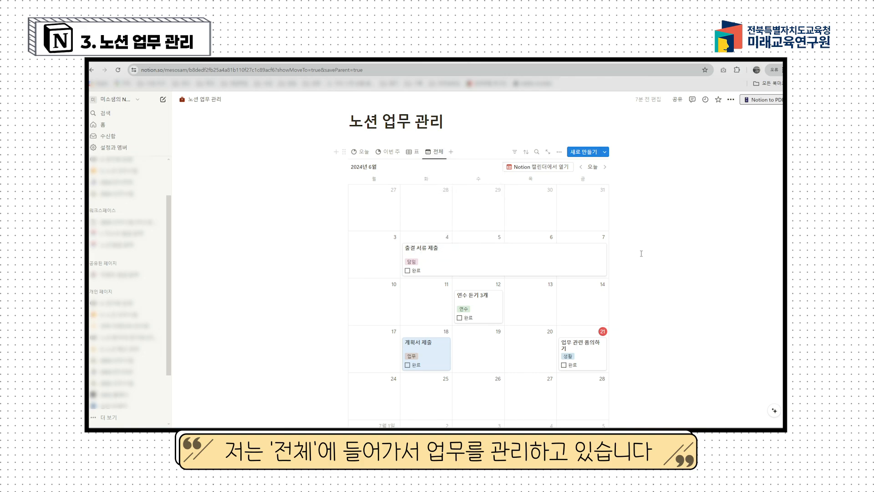
click(666, 286)
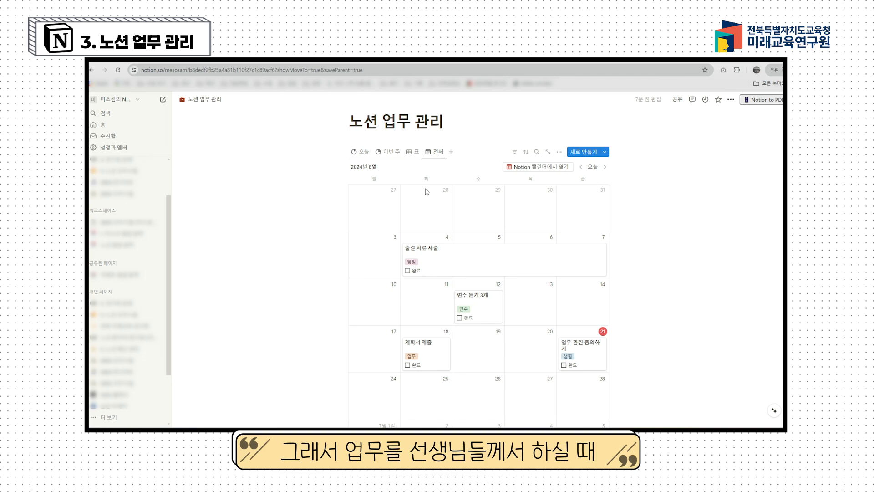
Review the rescheduled tasks in the 오늘, 이번 주, 표 and 전체 views of the database.
click(405, 155)
click(359, 229)
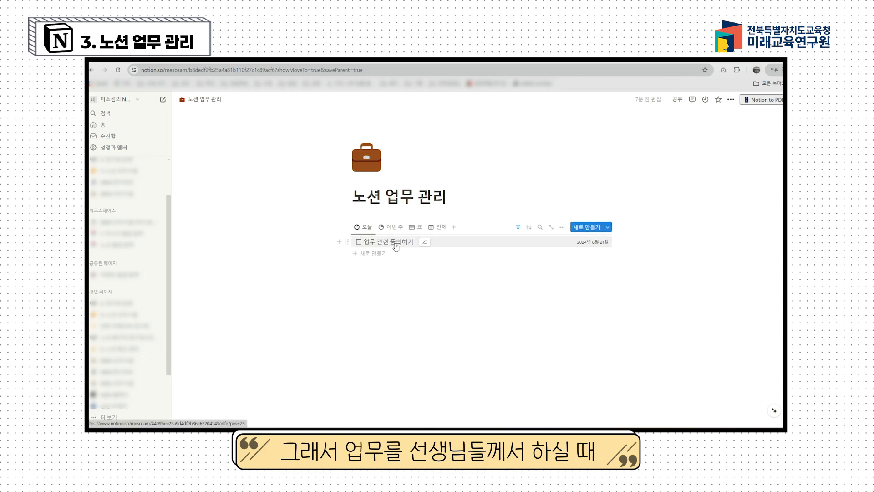
click(389, 228)
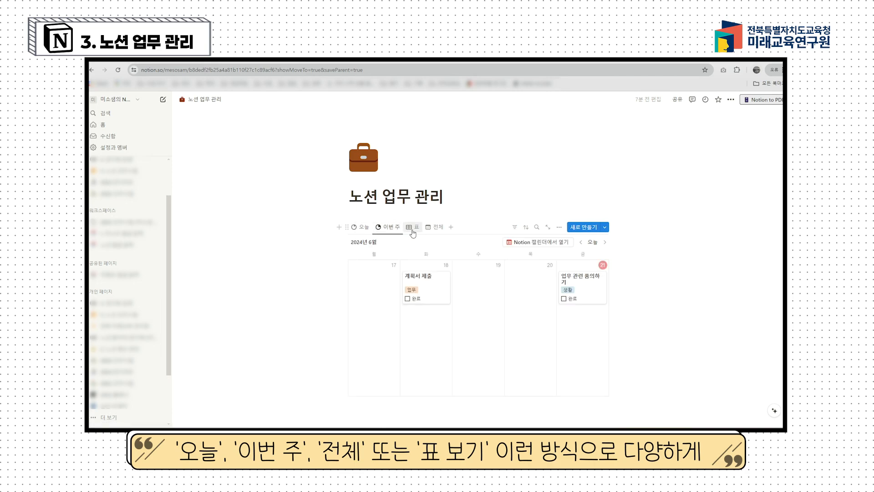
click(434, 229)
click(413, 226)
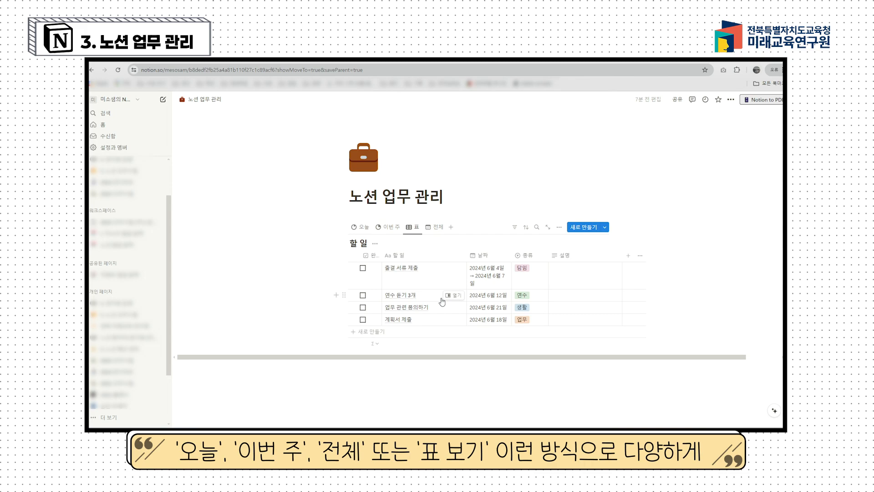
click(389, 228)
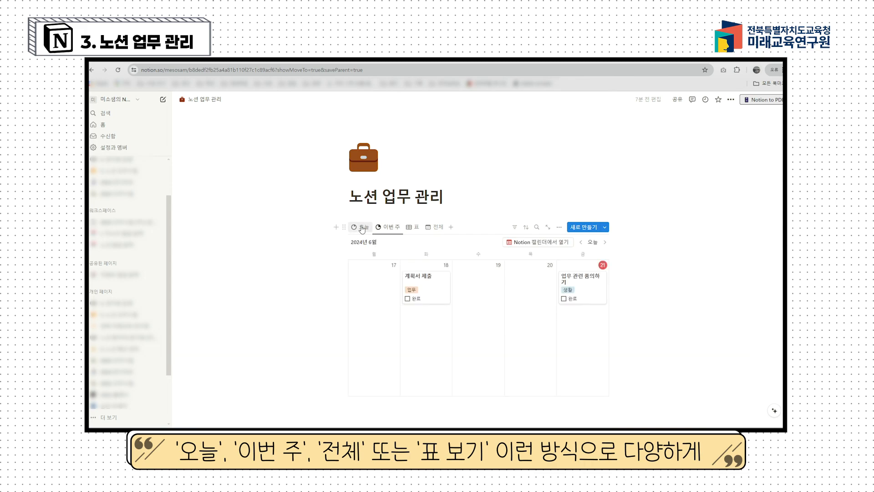
click(362, 228)
click(390, 228)
click(412, 228)
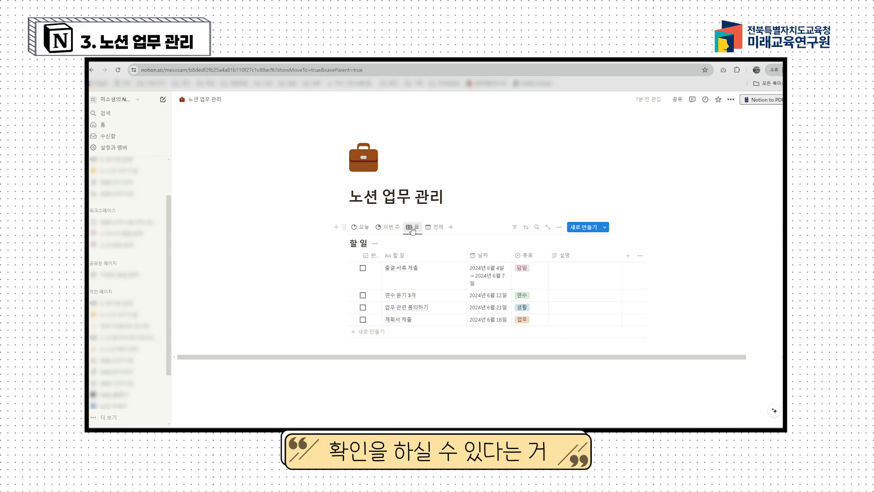
click(439, 227)
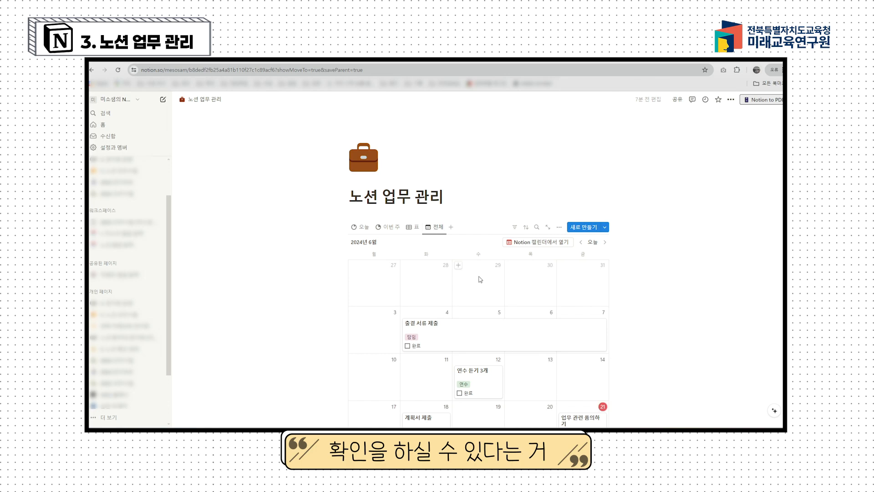
scroll(457, 302, down, 3)
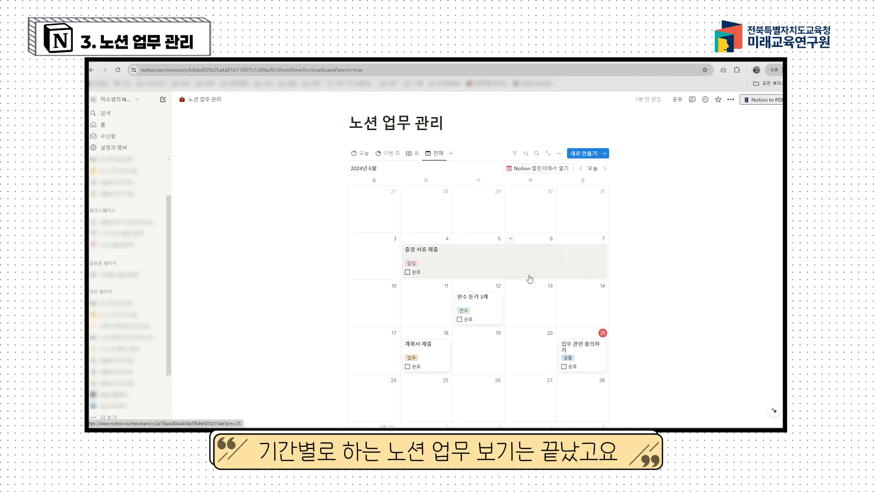
Add a new table view after 전체, with 데이터베이스 제목 표시 and 페이지 아이콘 표시 turned off.
click(452, 155)
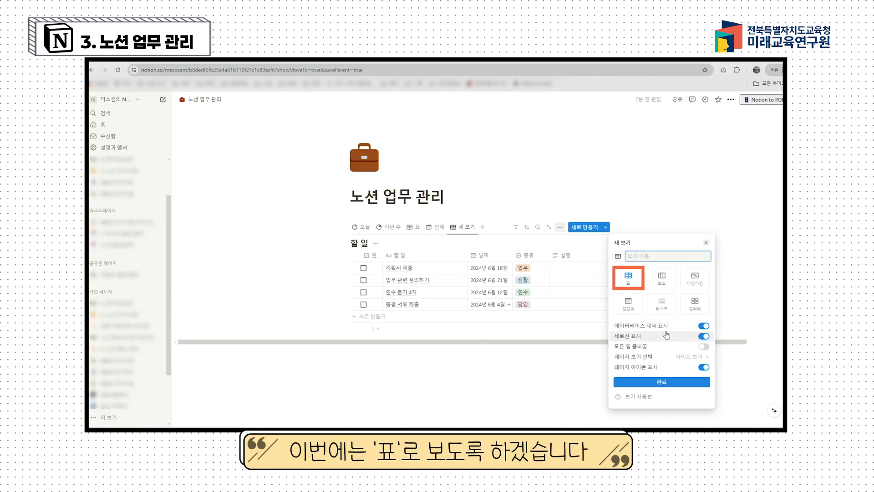
click(704, 326)
click(702, 368)
click(662, 382)
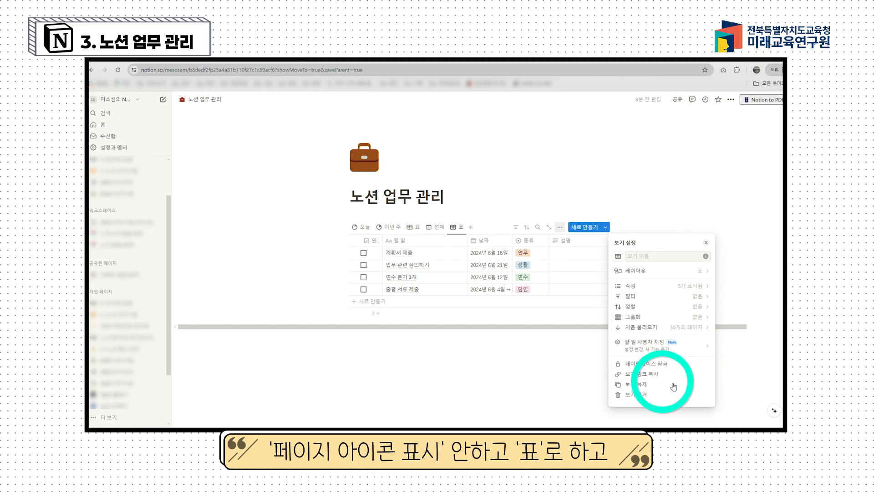
click(475, 381)
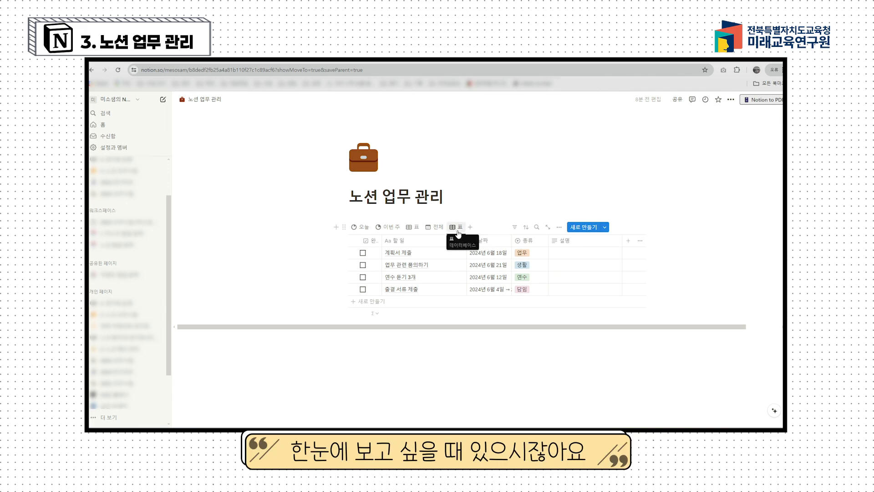
Filter the new table view by 종류 so that it shows only 생활 tasks.
click(515, 228)
click(485, 299)
click(339, 302)
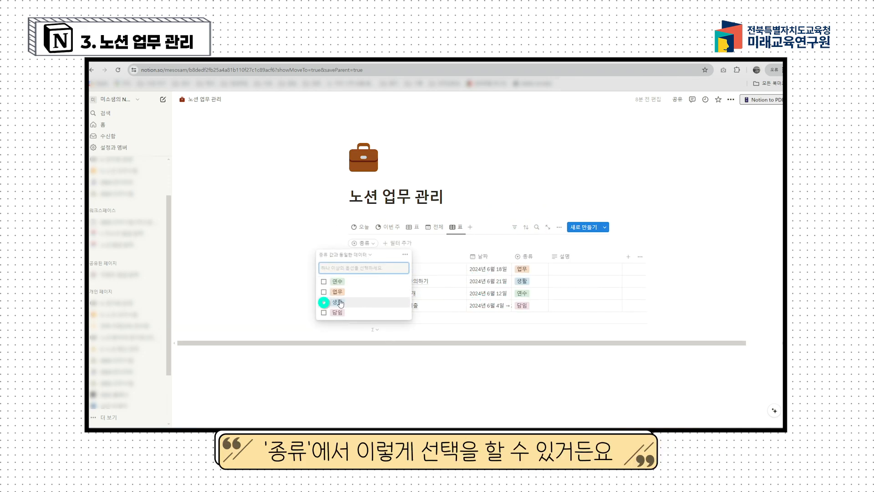
click(325, 302)
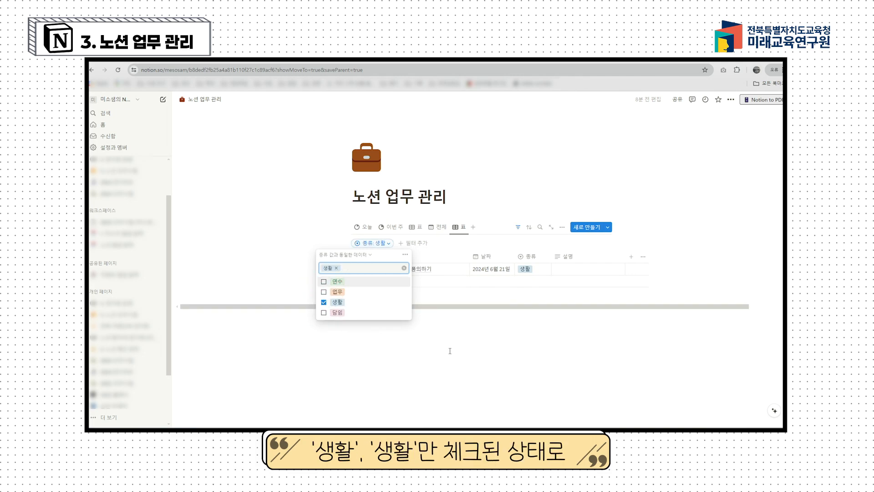
click(534, 378)
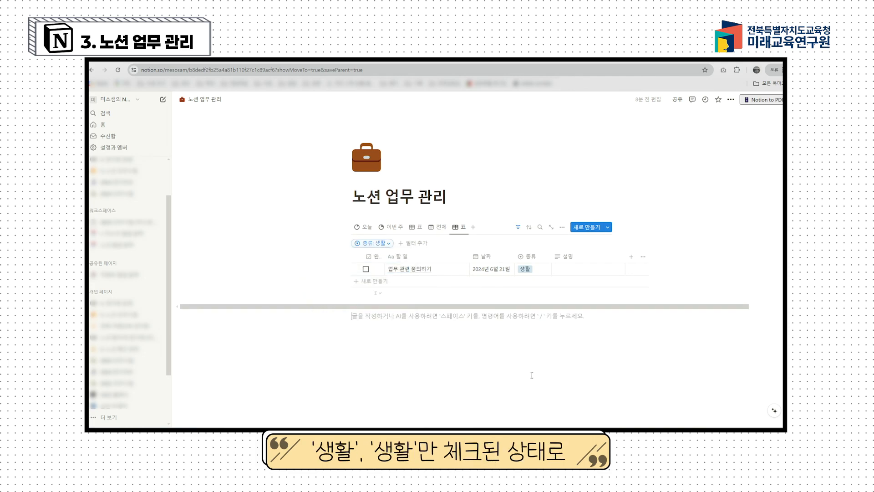
Rename the filtered table view to 생활 and give it the alien head icon.
click(462, 229)
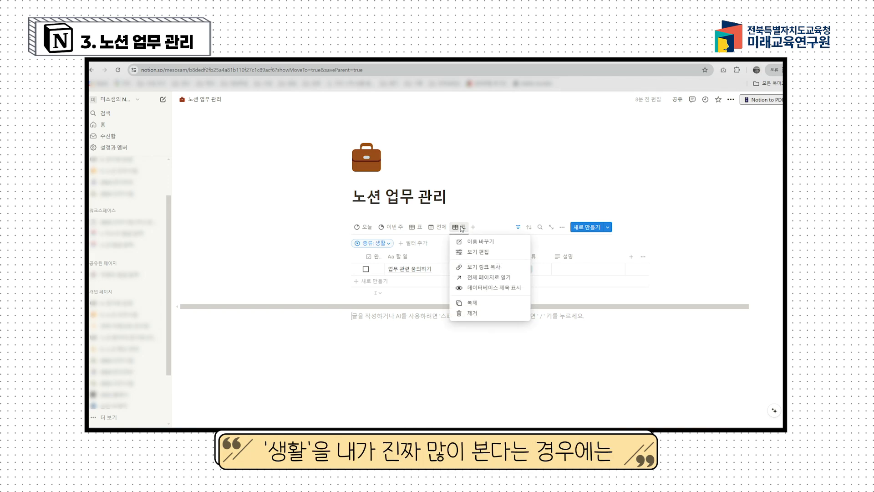
click(479, 250)
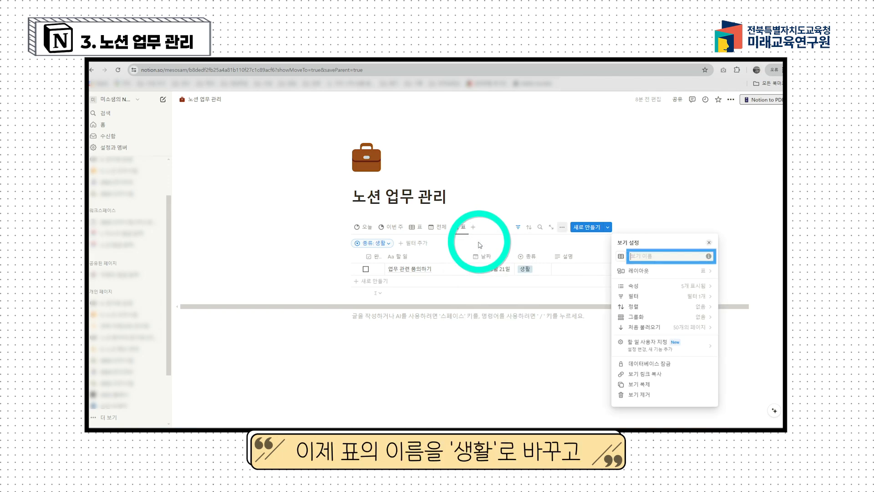
text(생활)
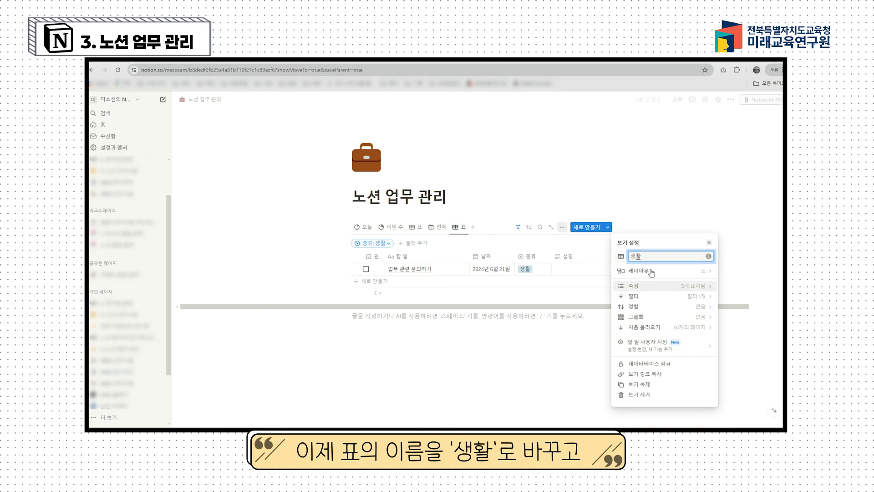
click(621, 256)
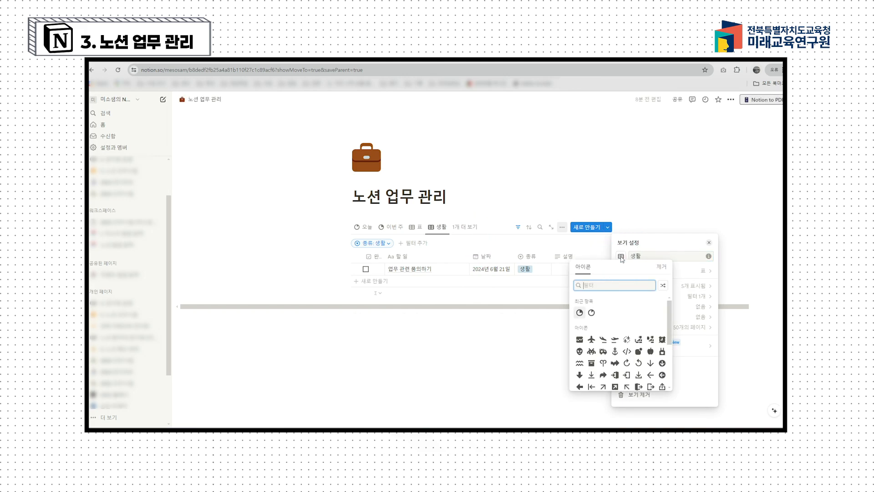
scroll(641, 300, down, 2)
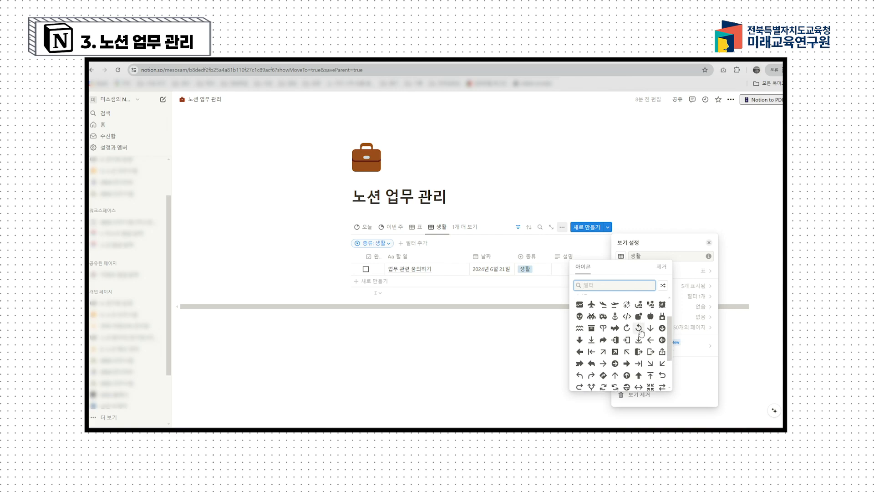
click(579, 315)
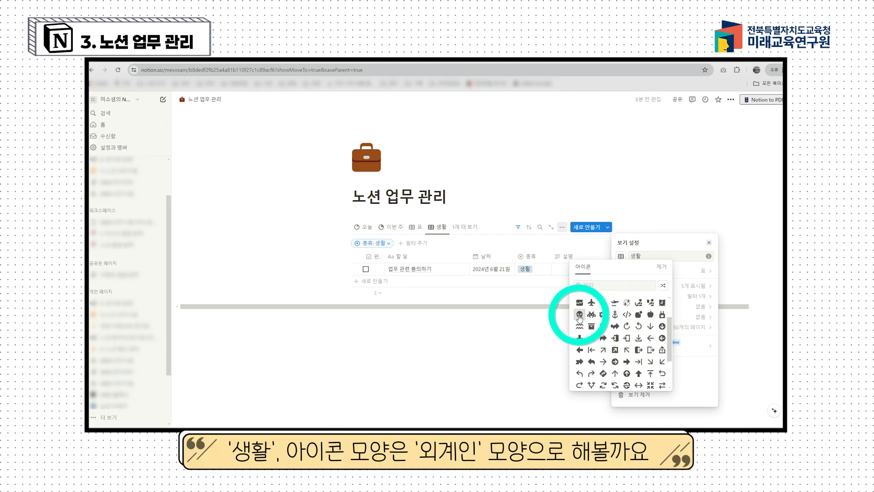
click(473, 325)
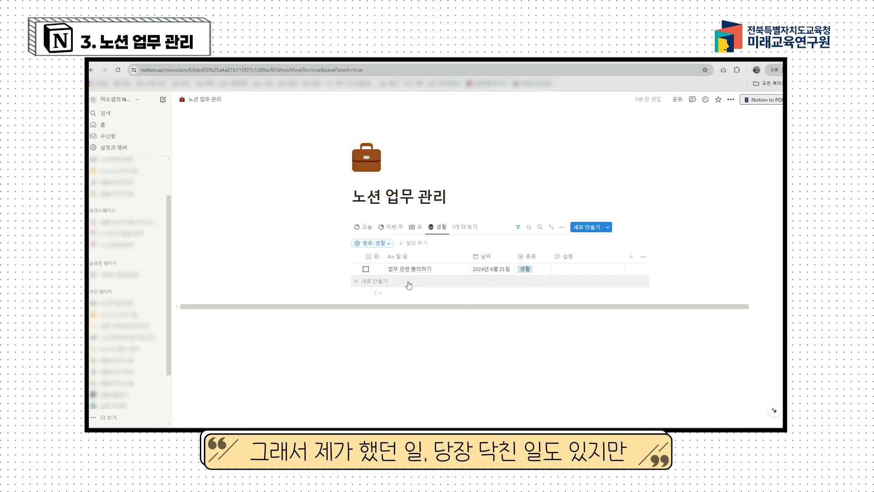
Add two tasks to the 생활 view, named 보고서 제출하기 and 행정 서류.
click(371, 281)
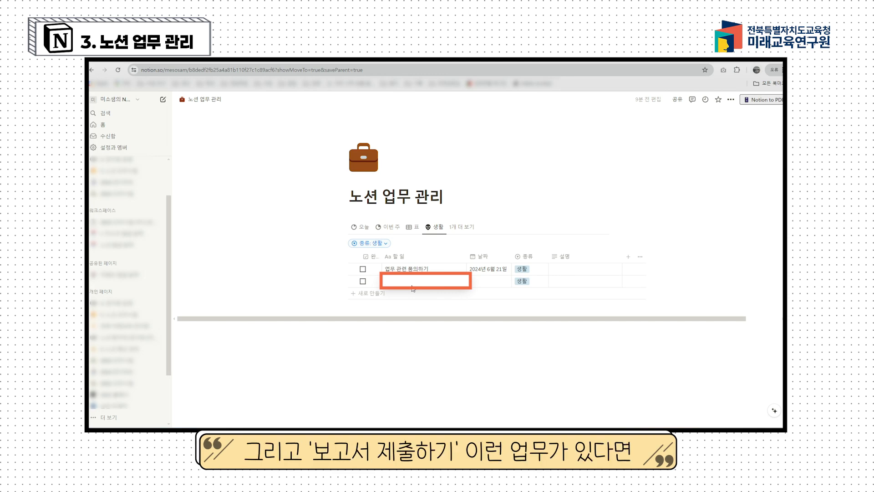
text(보고서)
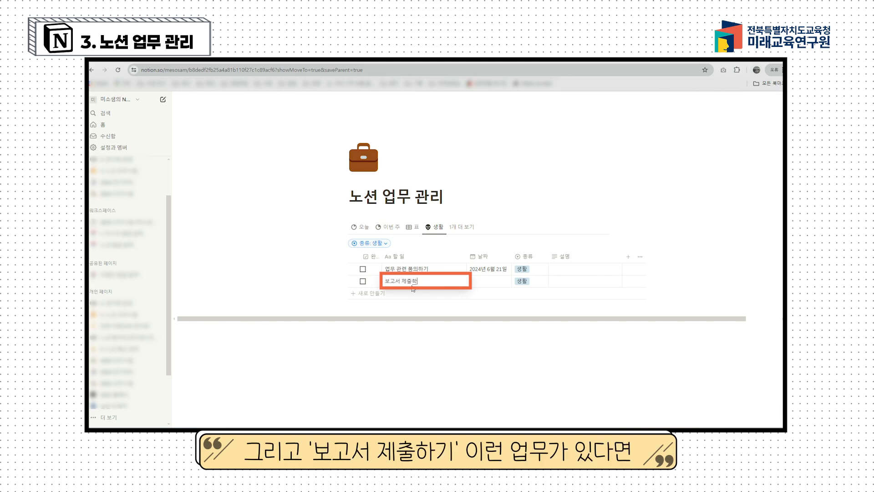
text( 제출하기)
click(370, 293)
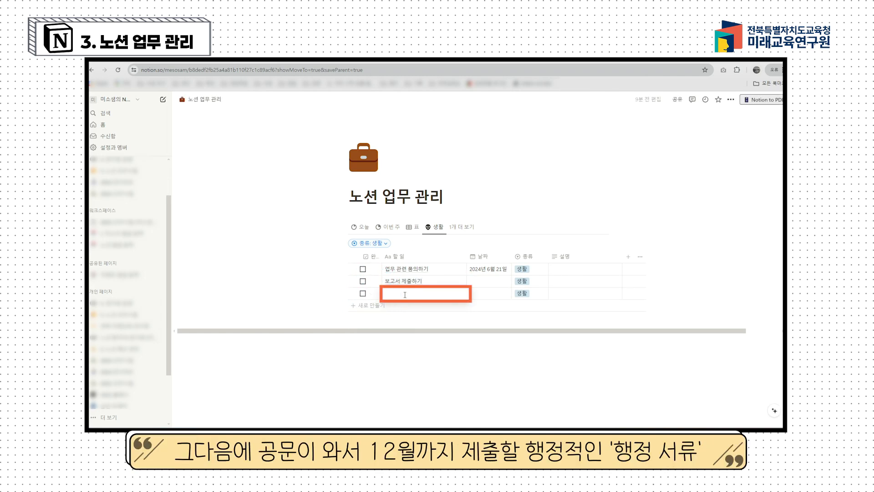
text(행정)
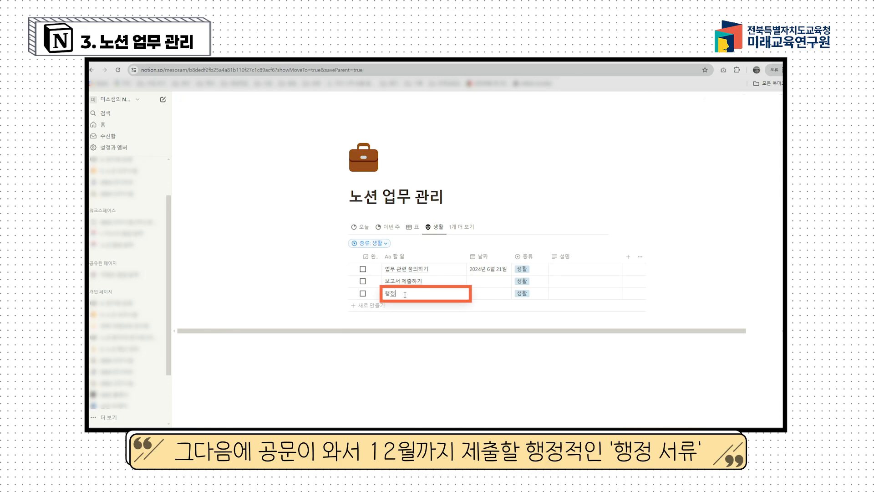
text( 서류)
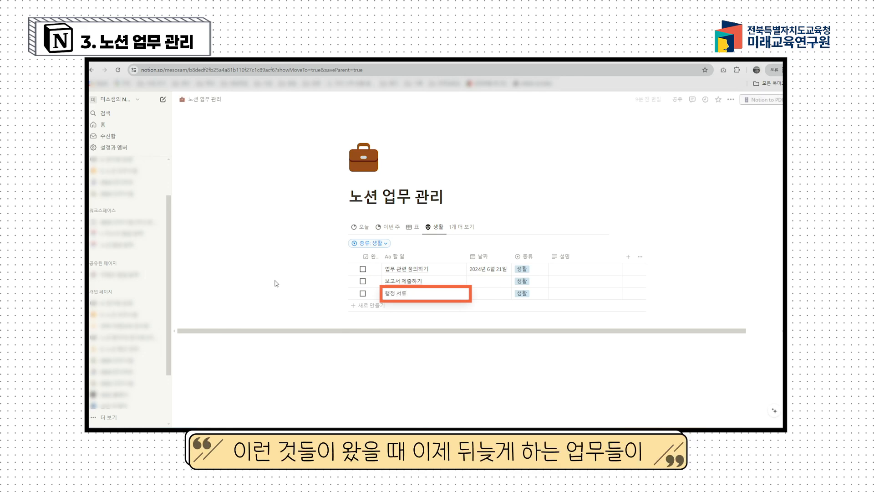
Set the 날짜 of the 행정 서류 task to 18 October 2024.
click(483, 296)
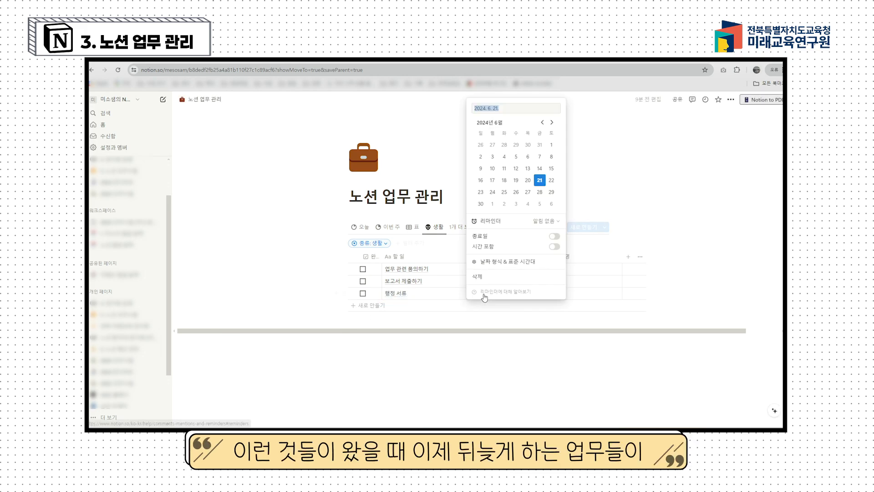
click(551, 122)
click(551, 122)
click(551, 122)
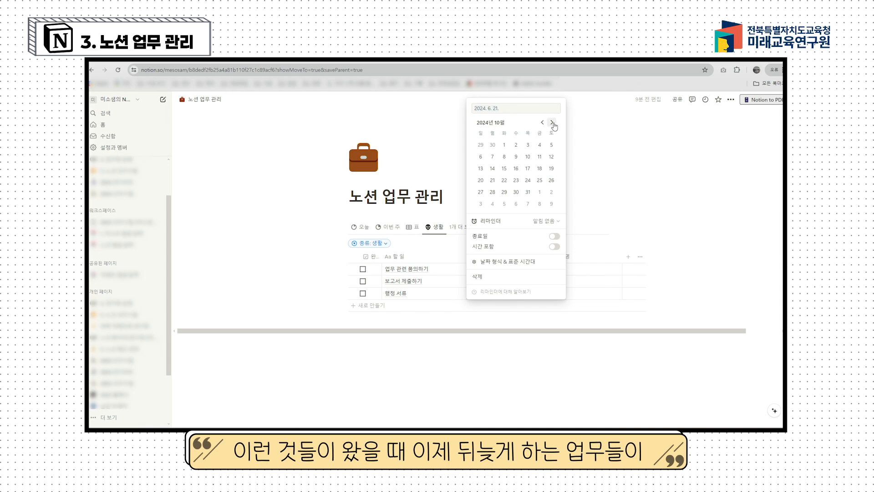
click(539, 168)
click(287, 294)
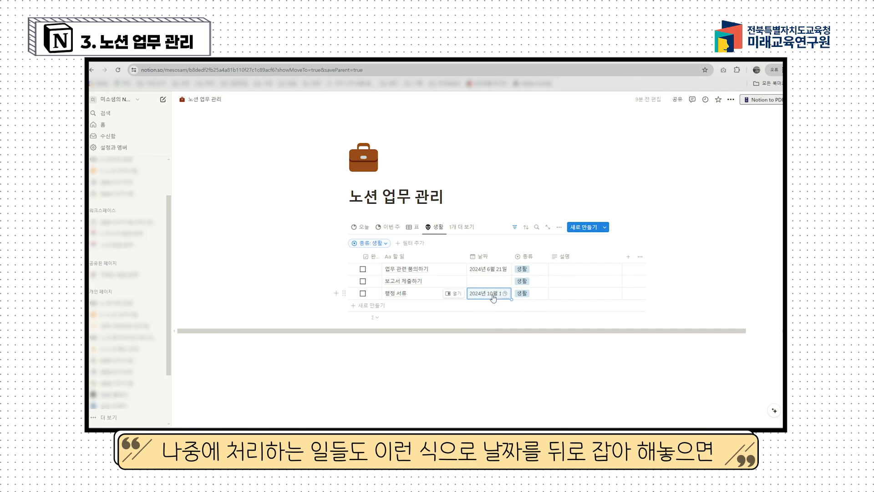
Set the 날짜 of the 보고서 제출하기 task to 19 December 2024.
click(489, 270)
click(551, 246)
click(552, 246)
click(552, 246)
click(552, 246)
click(552, 246)
click(551, 246)
click(528, 292)
click(377, 360)
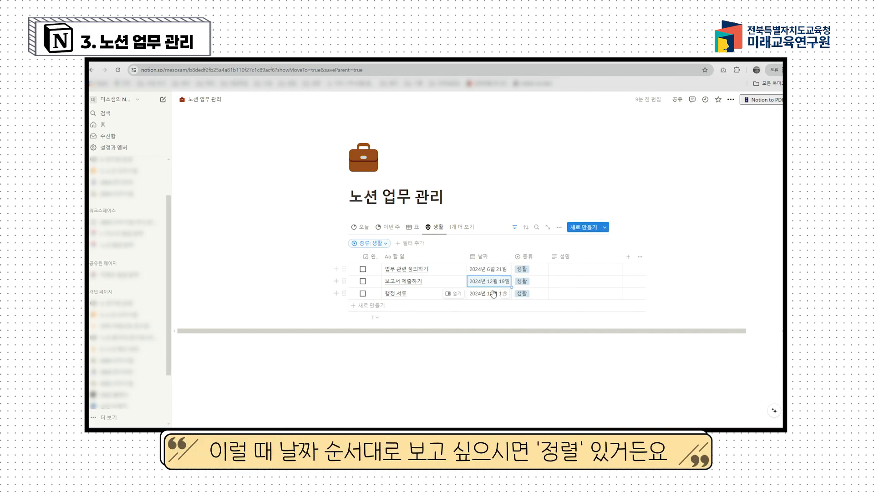
Sort the 생활 view by 날짜 in ascending order (오름차순) and switch to the 오늘 view.
click(527, 228)
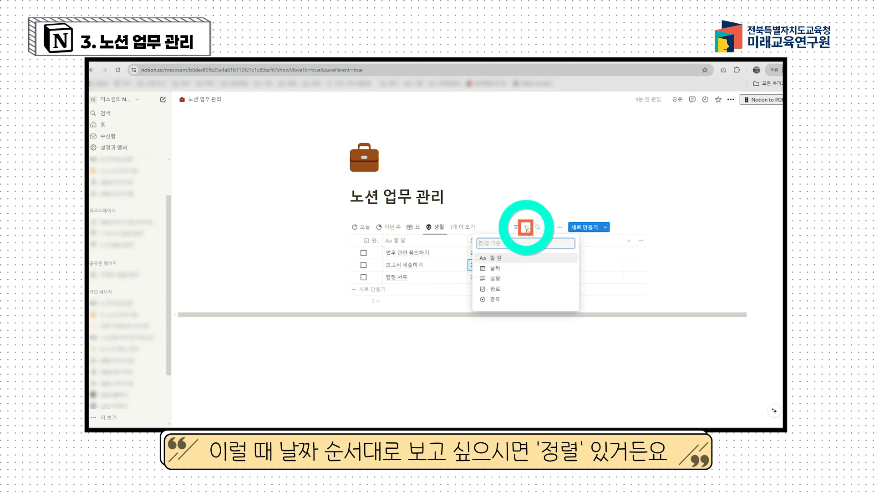
click(495, 269)
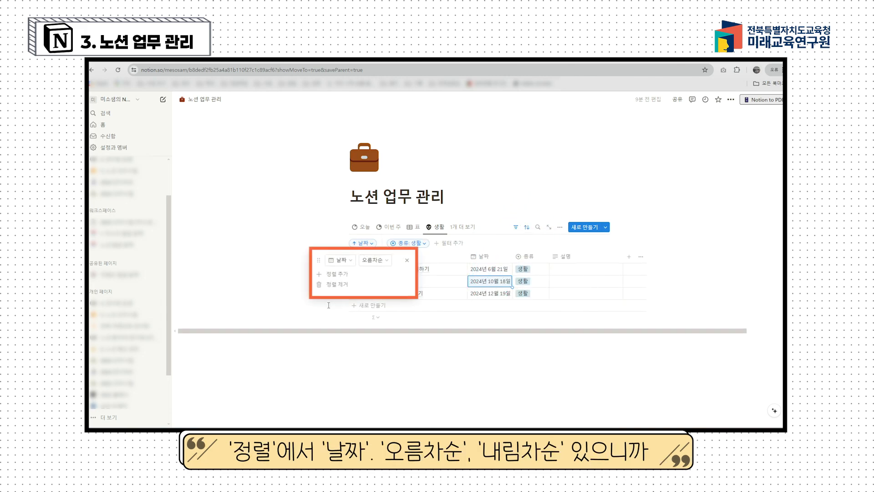
click(269, 283)
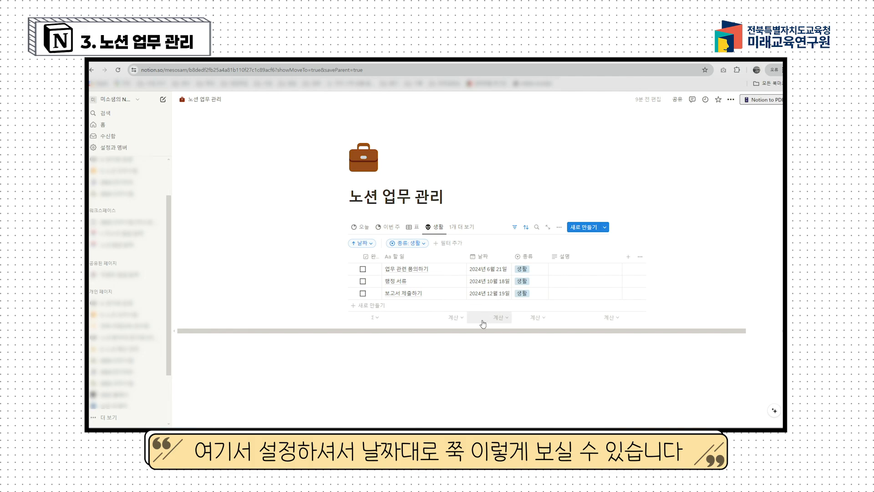
click(366, 227)
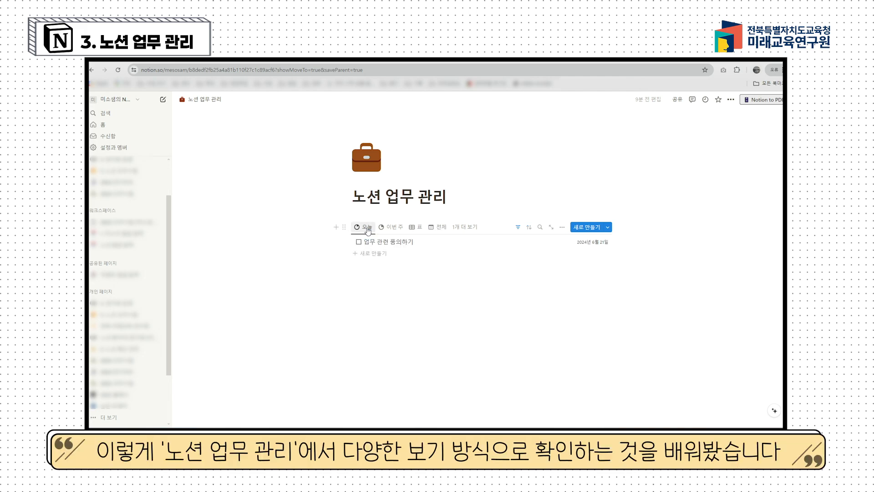